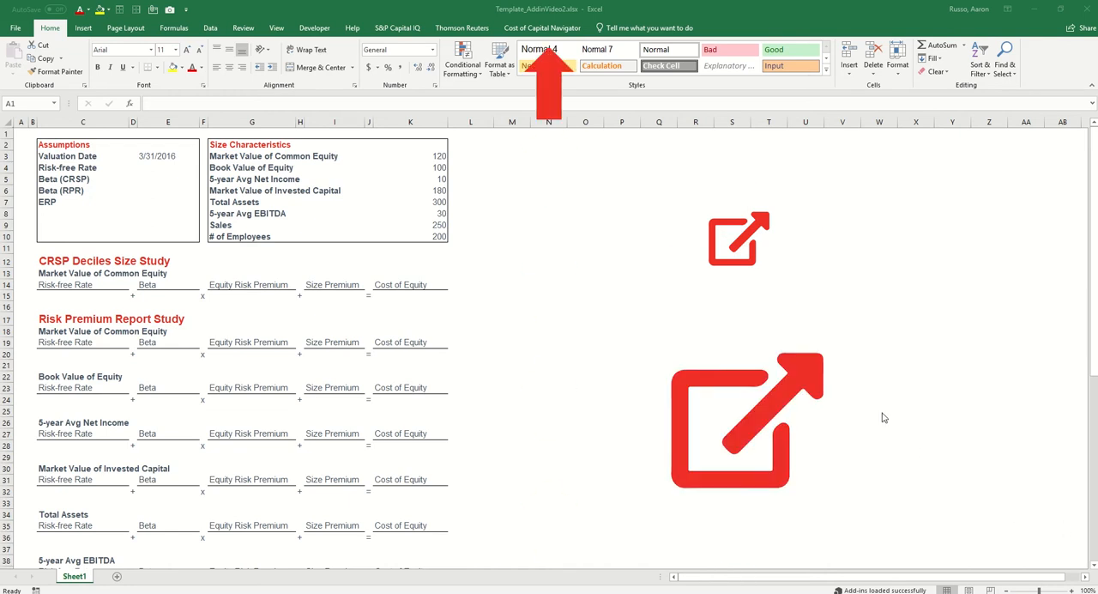
Launch the Cost of Capital Navigator add-in and log in with the member's e-mail address and account password
{"action": "left_click", "coordinate": [549, 32]}
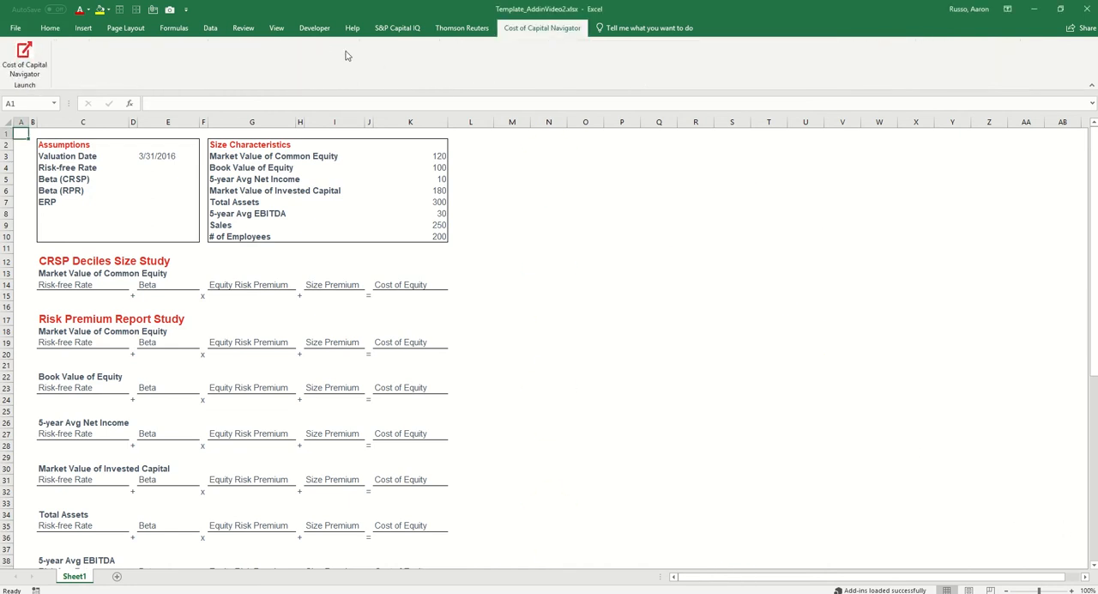
{"action": "left_click", "coordinate": [24, 55]}
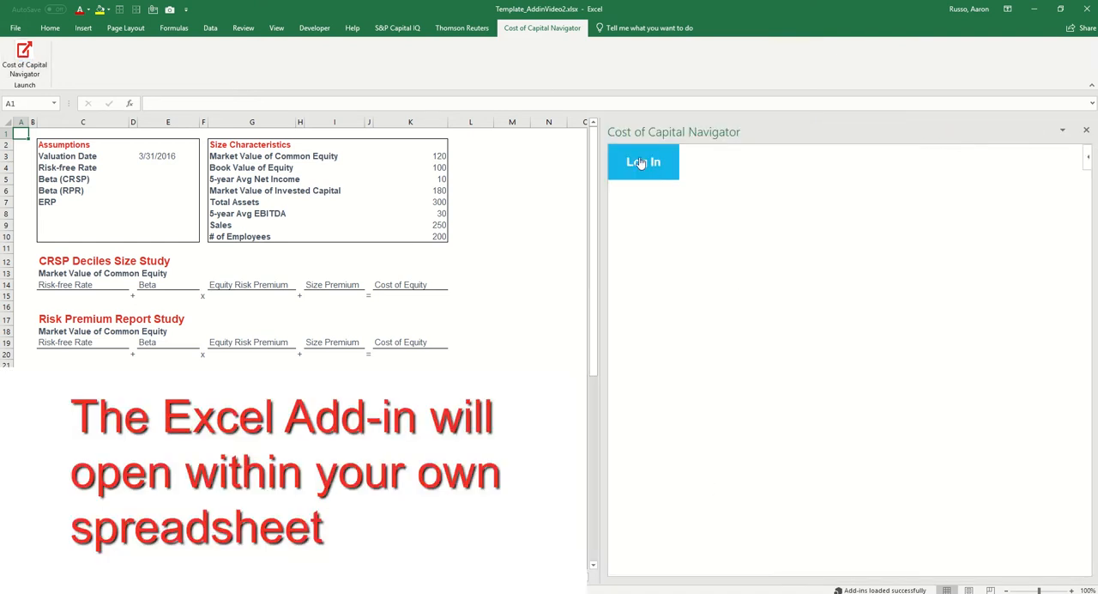
{"action": "left_click", "coordinate": [642, 163]}
{"action": "left_click", "coordinate": [829, 361]}
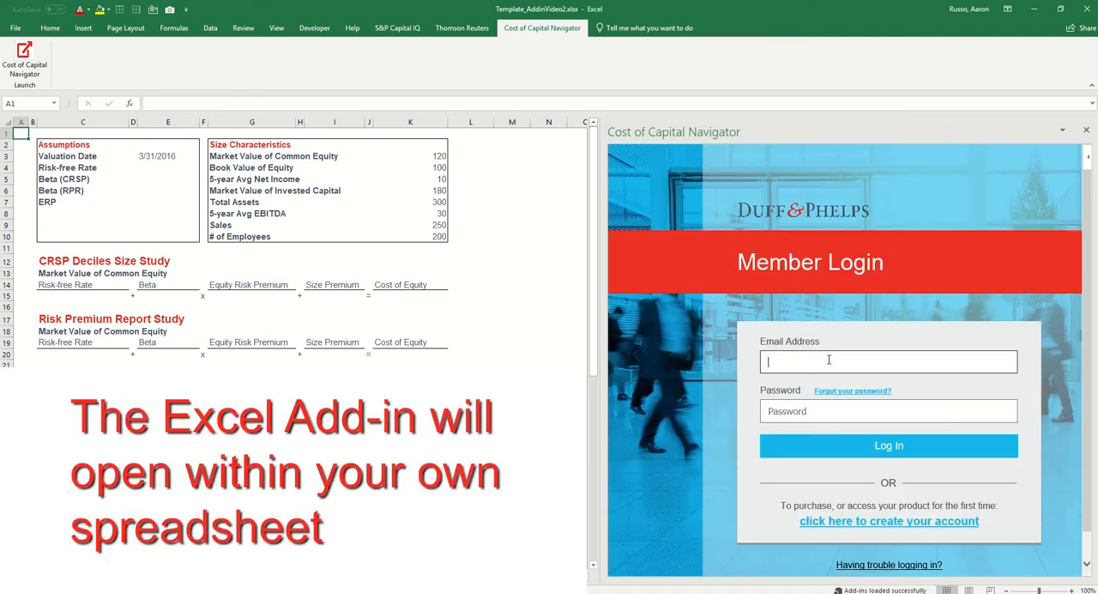
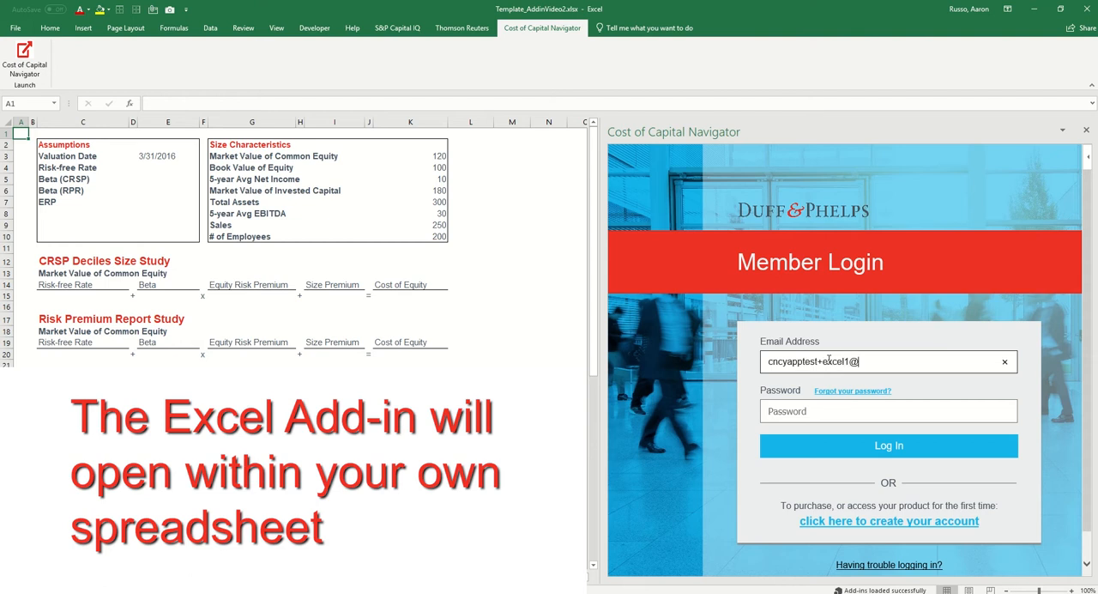
{"action": "key", "text": "Tab"}
{"action": "type", "text": "•••••••••"}
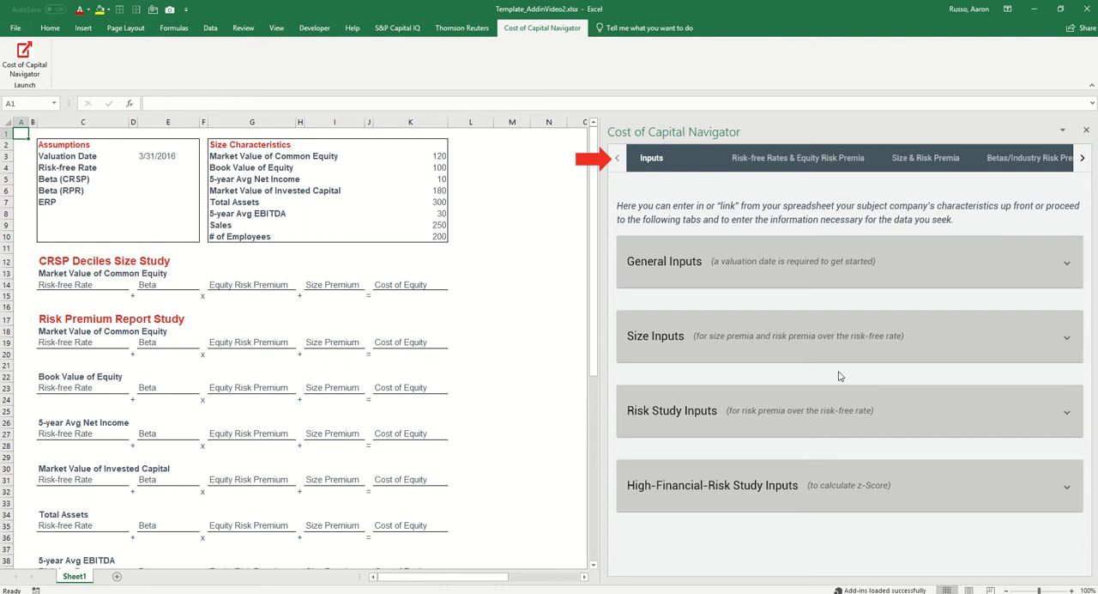
Review the add-in's rates and equity risk premia, size and risk premia, betas and data summary sections, returning to the inputs
{"action": "left_click", "coordinate": [802, 164]}
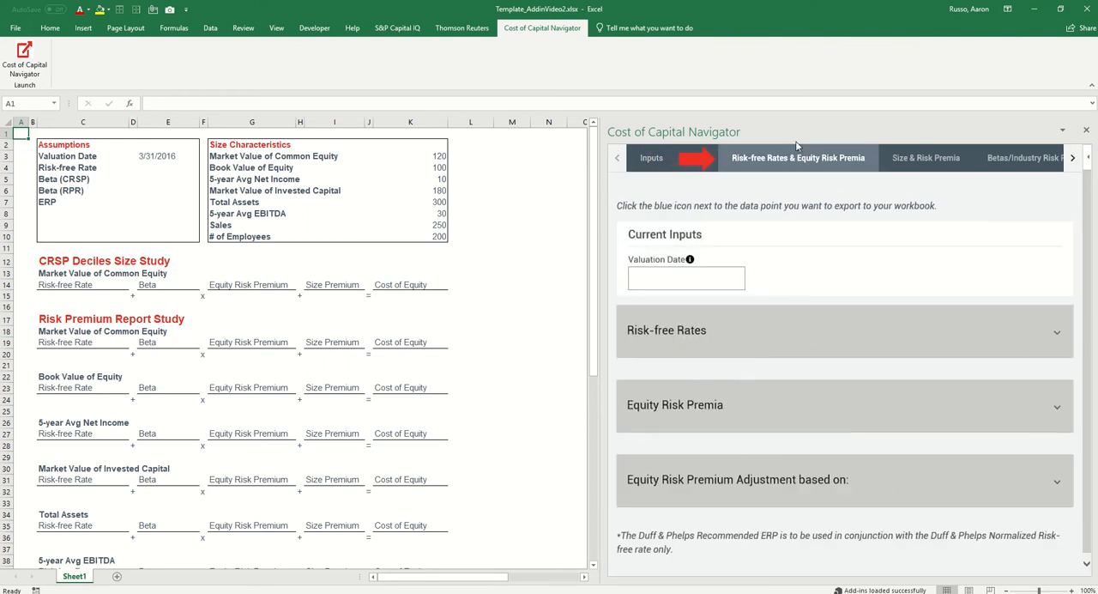
{"action": "left_click", "coordinate": [918, 161]}
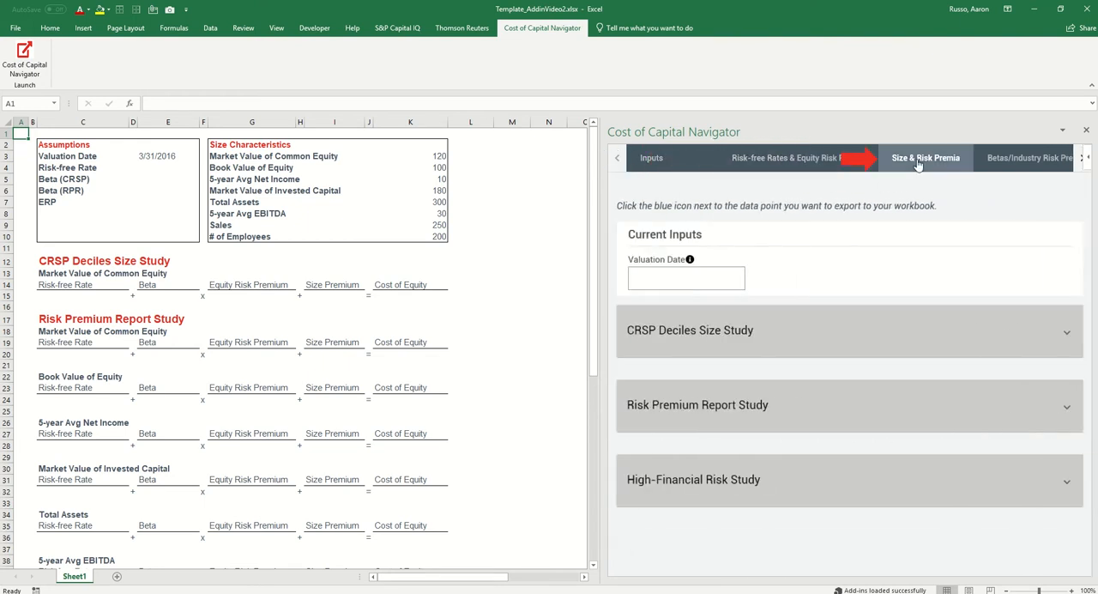
{"action": "left_click", "coordinate": [1032, 163]}
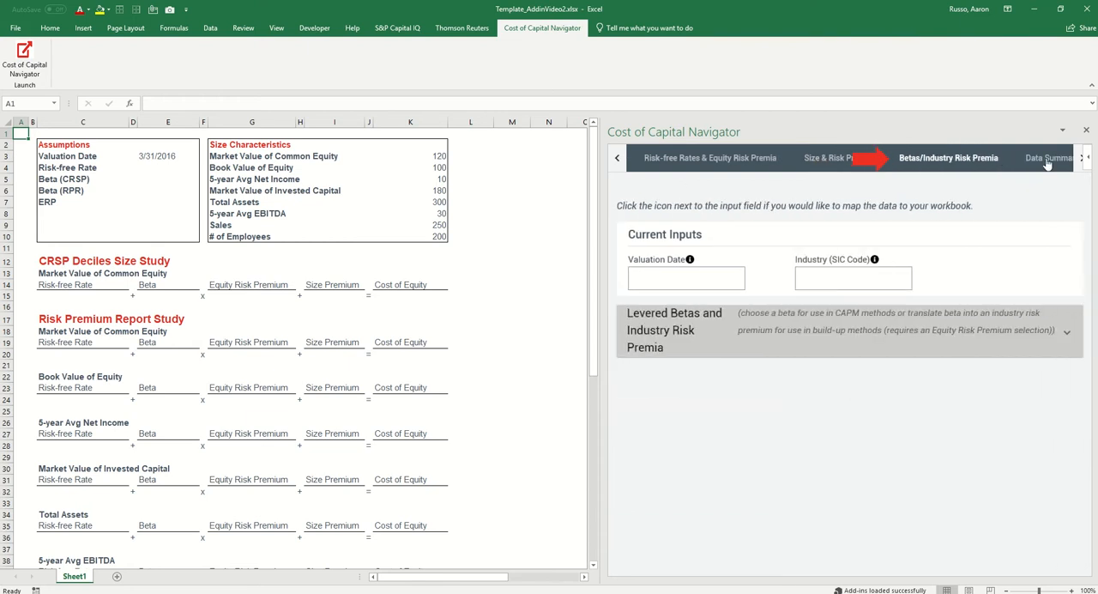
{"action": "left_click", "coordinate": [1047, 160]}
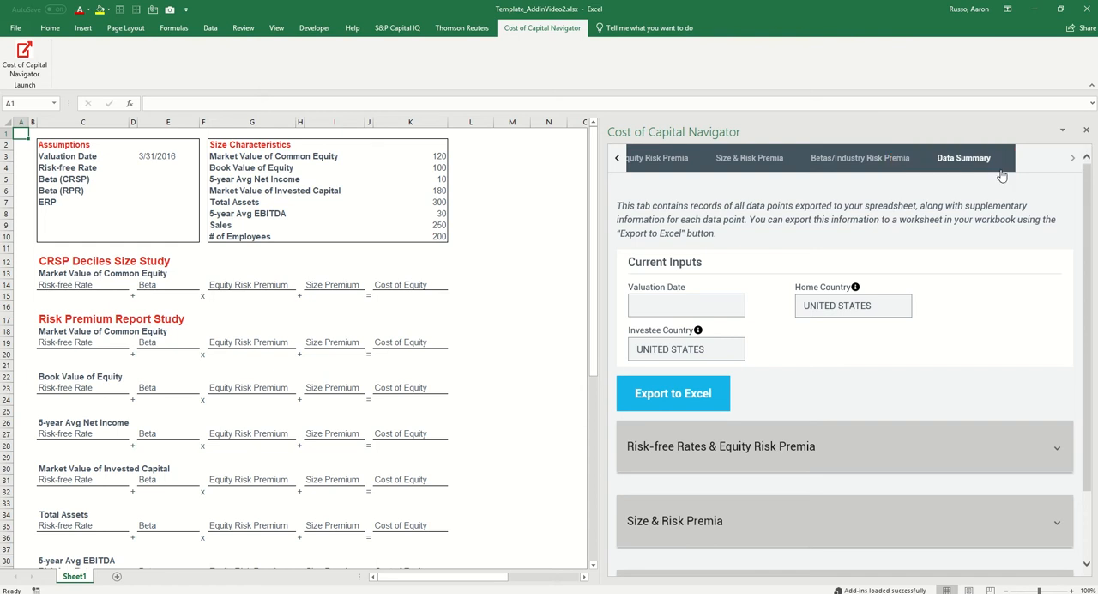
{"action": "left_click", "coordinate": [667, 163]}
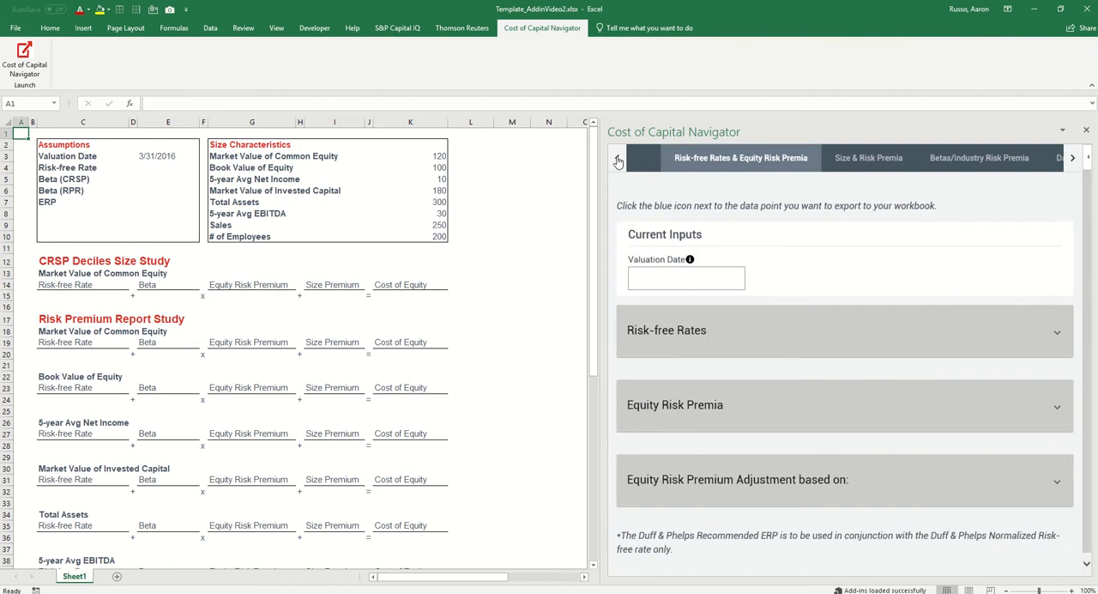
{"action": "left_click", "coordinate": [618, 161]}
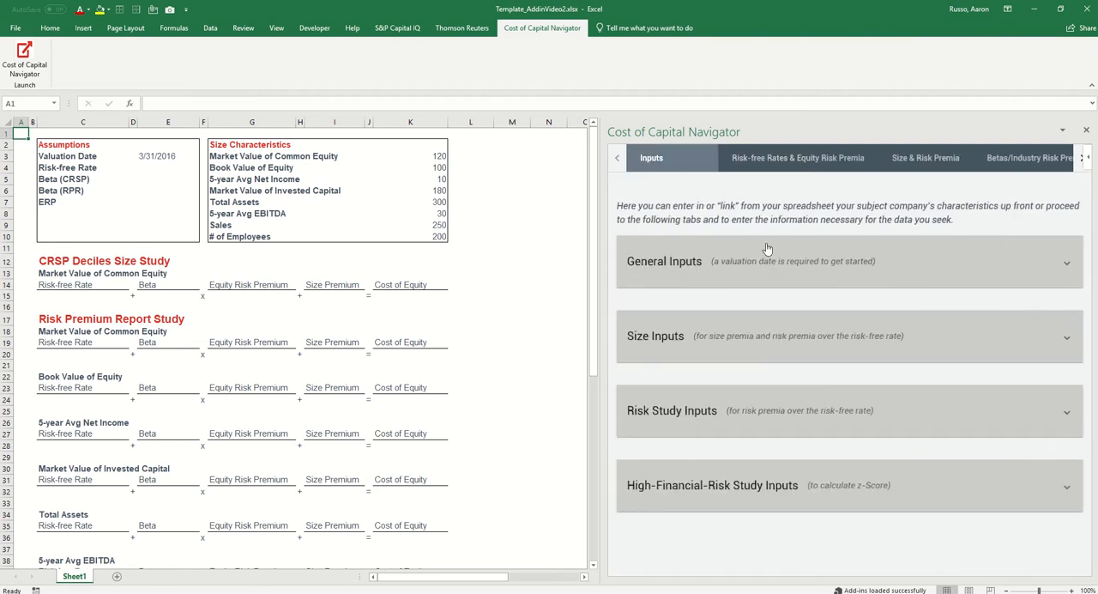
Set the valuation date in the General Inputs to March 31, 2016
{"action": "left_click", "coordinate": [777, 259]}
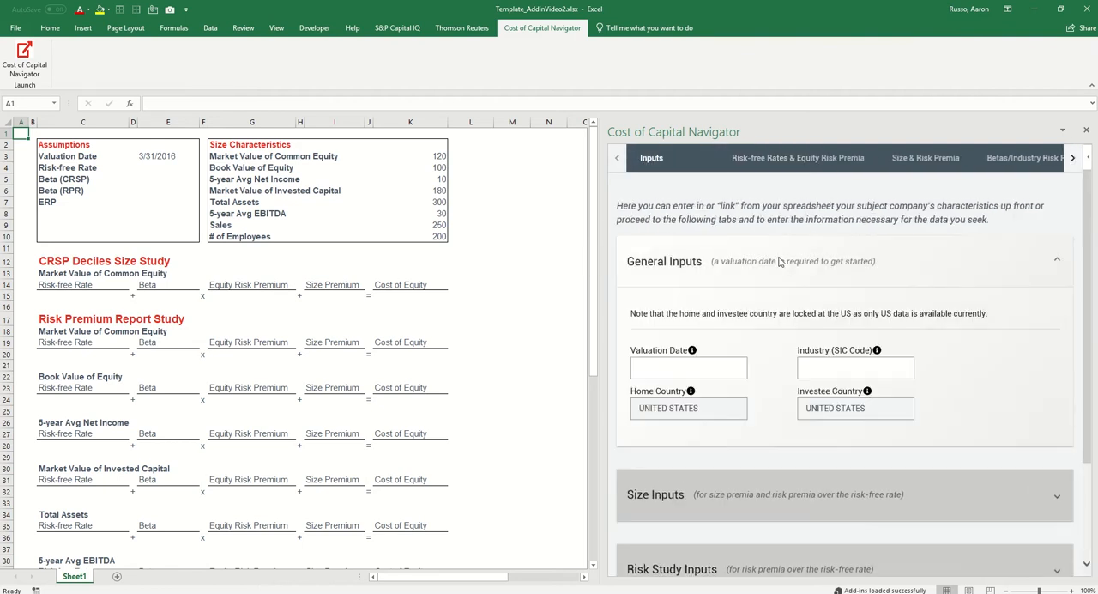
{"action": "left_click", "coordinate": [718, 370]}
{"action": "left_click", "coordinate": [732, 393]}
{"action": "left_click", "coordinate": [725, 365]}
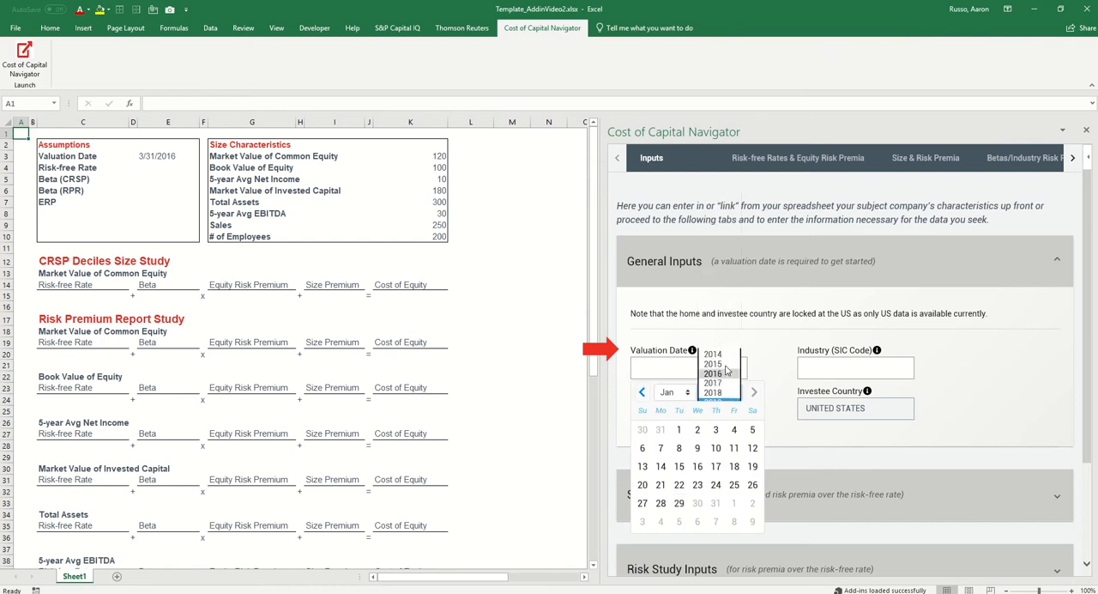
{"action": "left_click", "coordinate": [685, 393]}
{"action": "left_click", "coordinate": [672, 411]}
{"action": "left_click", "coordinate": [715, 503]}
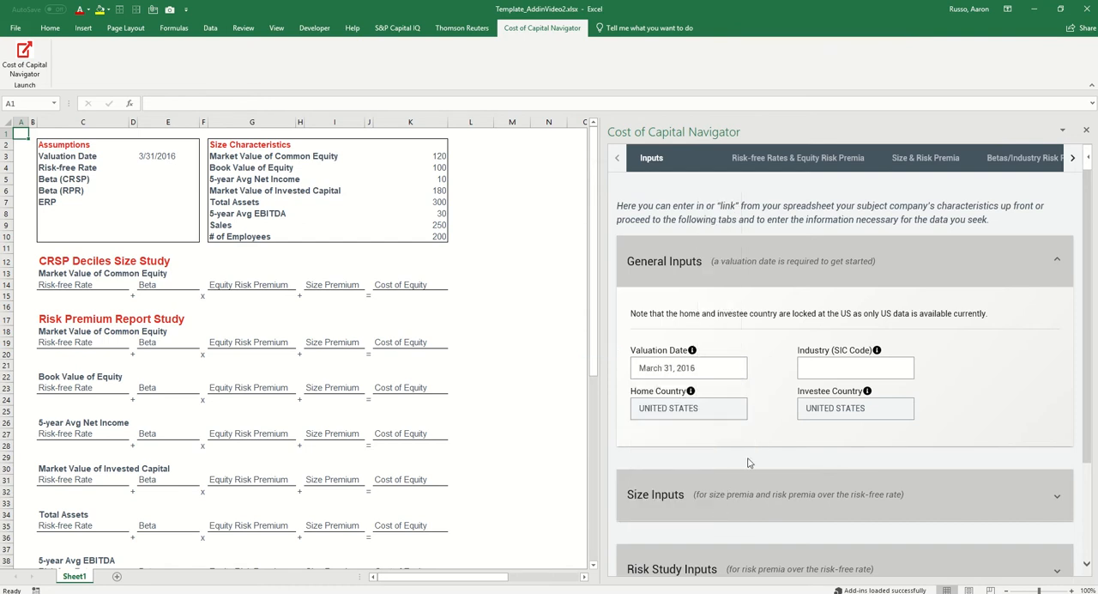
Set the industry to SIC code 36 in the General Inputs and collapse that section
{"action": "left_click", "coordinate": [813, 368]}
{"action": "type", "text": "36"}
{"action": "left_click", "coordinate": [838, 388]}
{"action": "left_click", "coordinate": [768, 283]}
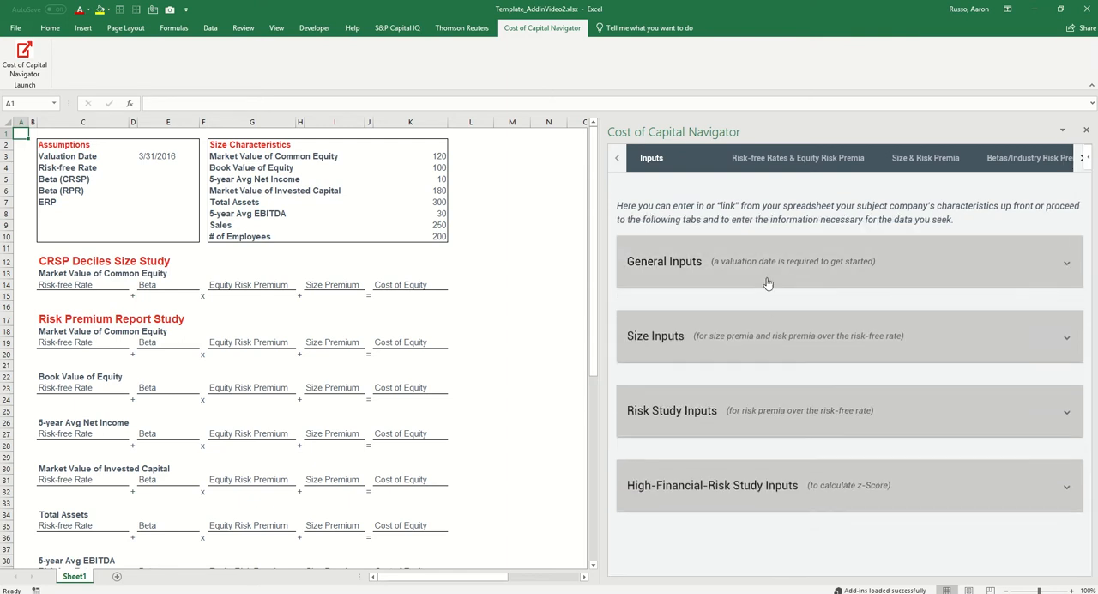
Examine the fields offered under Size Inputs, Risk Study Inputs and High-Financial-Risk Study Inputs
{"action": "left_click", "coordinate": [768, 331]}
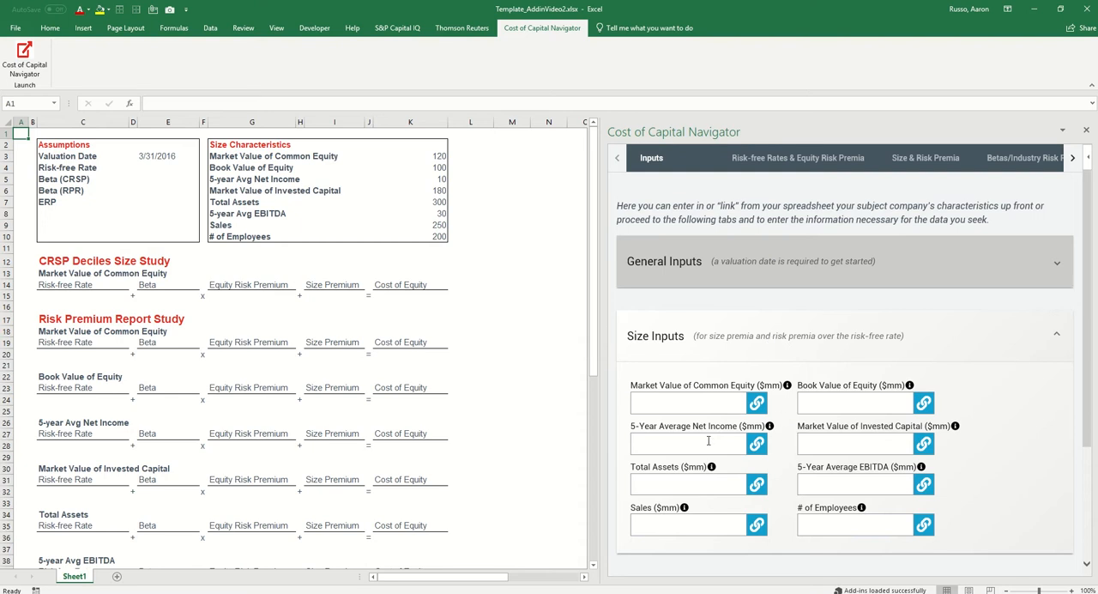
{"action": "left_click", "coordinate": [777, 327]}
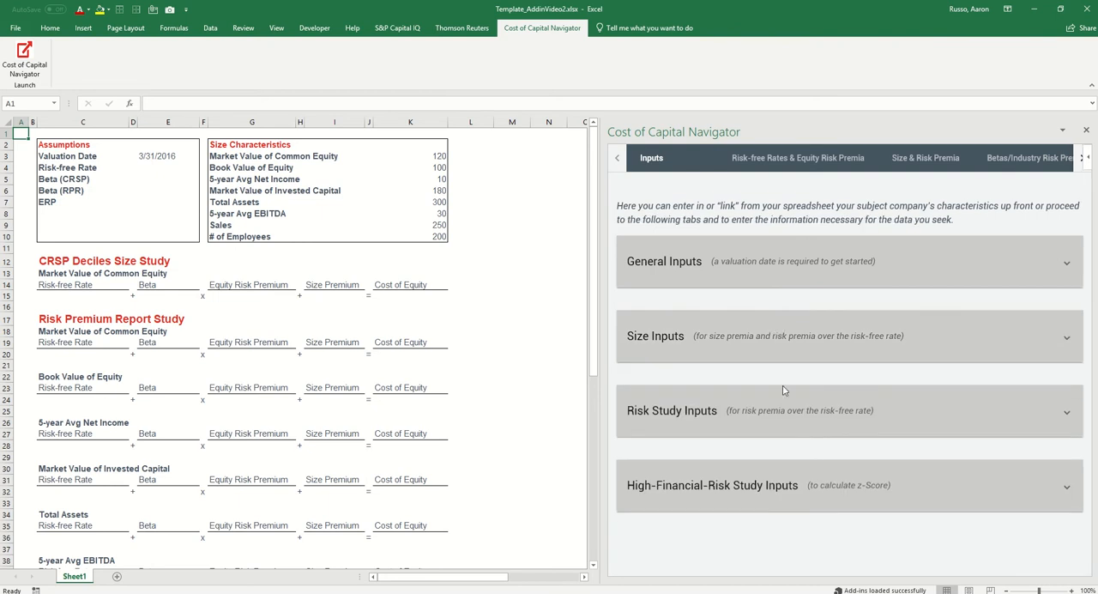
{"action": "left_click", "coordinate": [790, 420]}
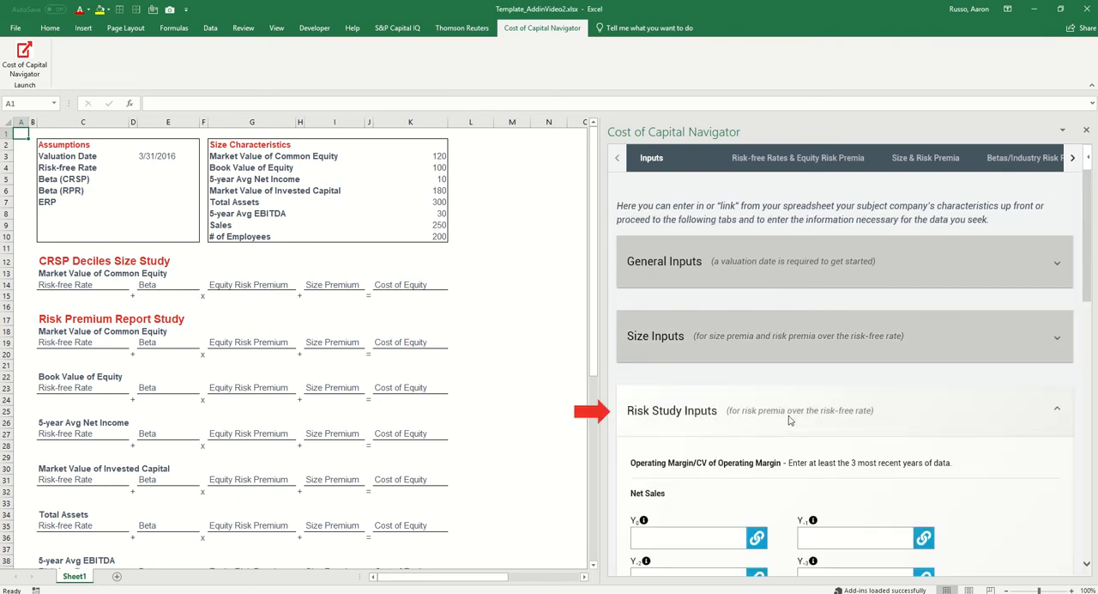
{"action": "left_click", "coordinate": [791, 419]}
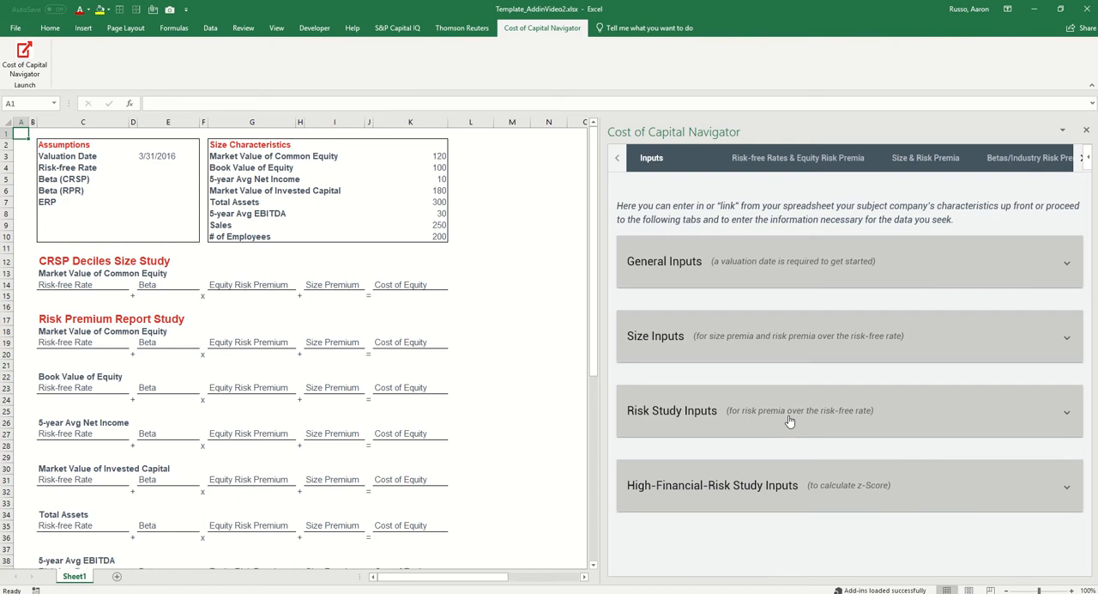
{"action": "left_click", "coordinate": [797, 495]}
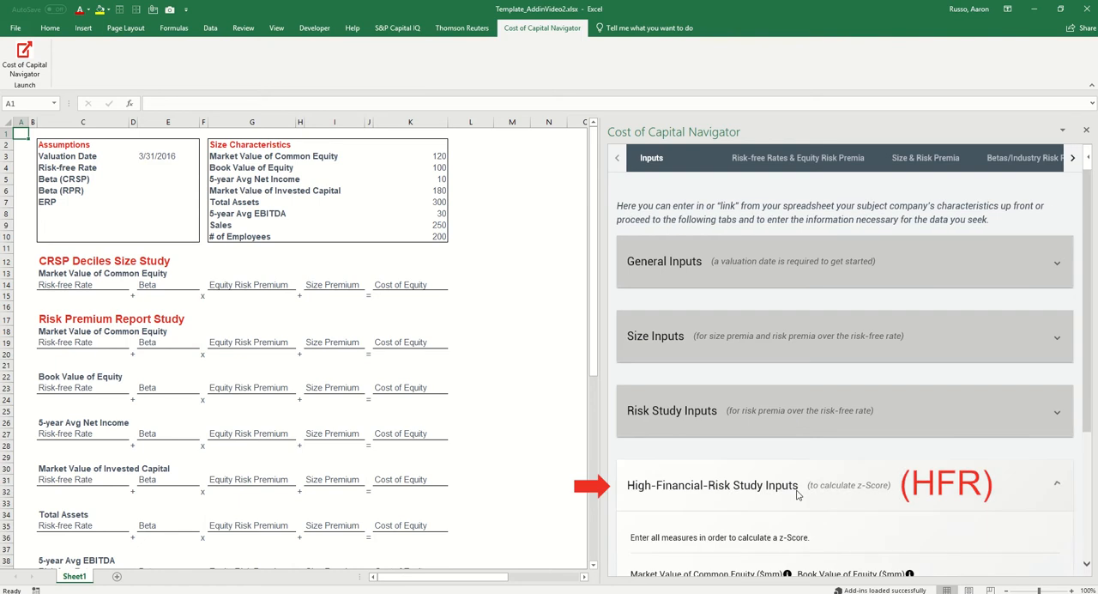
{"action": "left_click", "coordinate": [797, 495]}
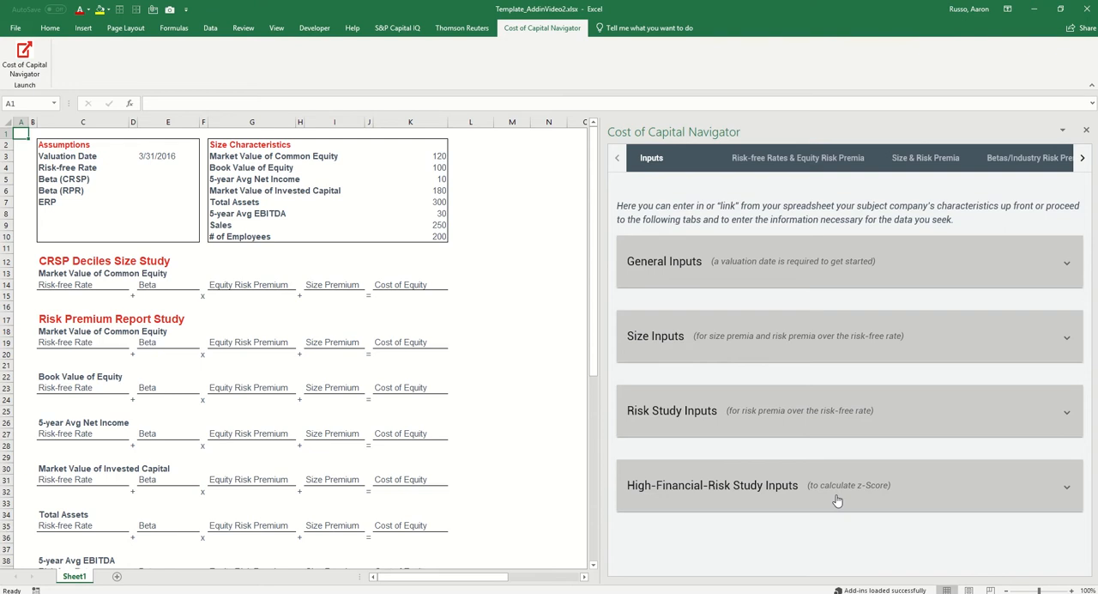
Link the Market Value of Common Equity size input to cell K3 and follow the link back to its source cell
{"action": "left_click", "coordinate": [828, 351]}
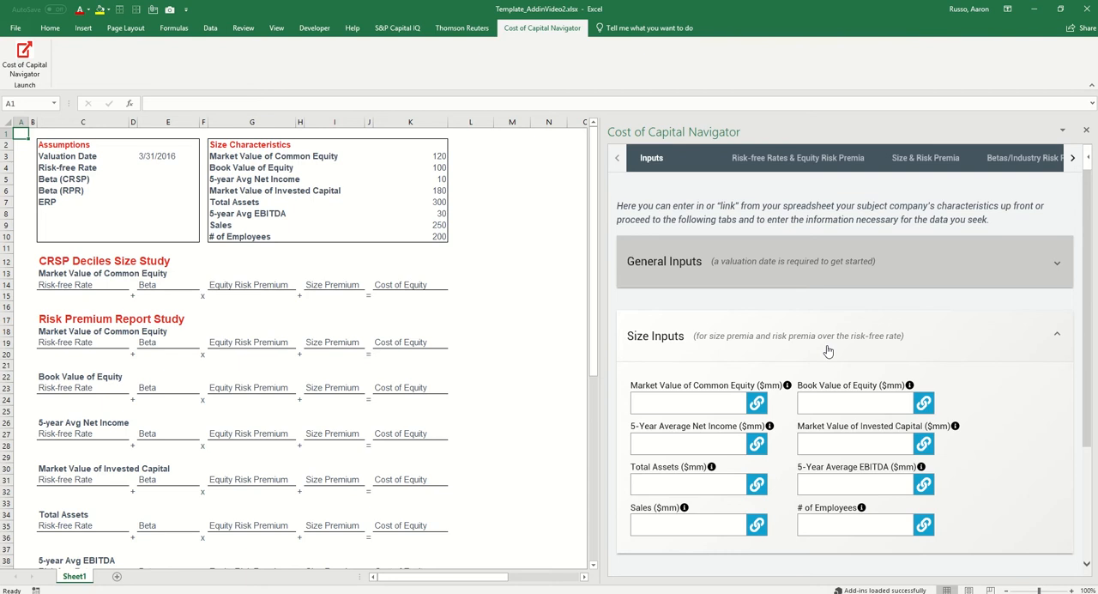
{"action": "left_click", "coordinate": [430, 153]}
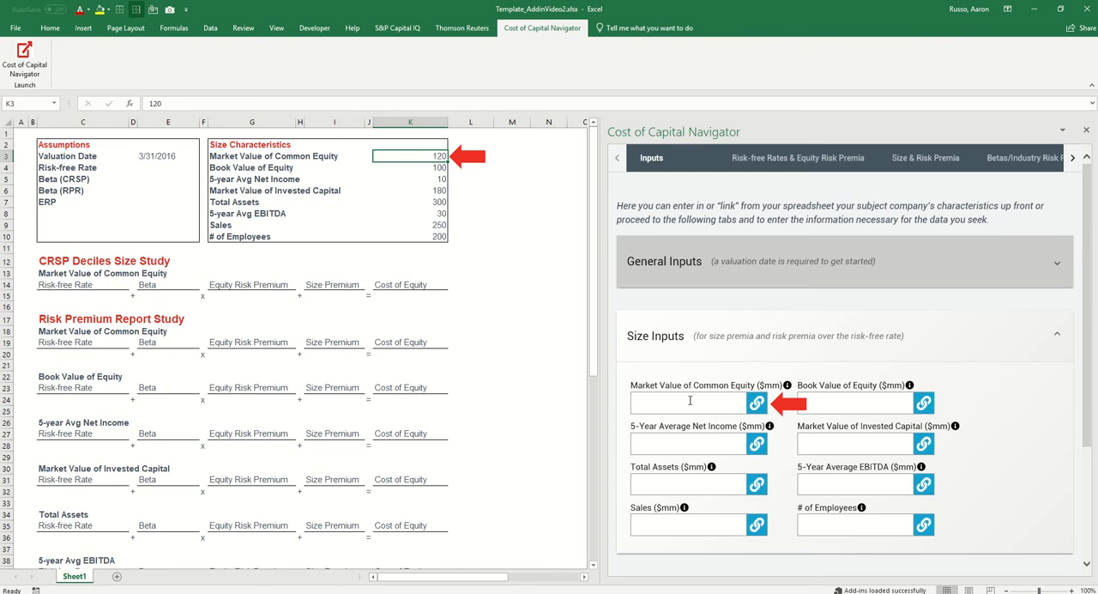
{"action": "left_click", "coordinate": [758, 405]}
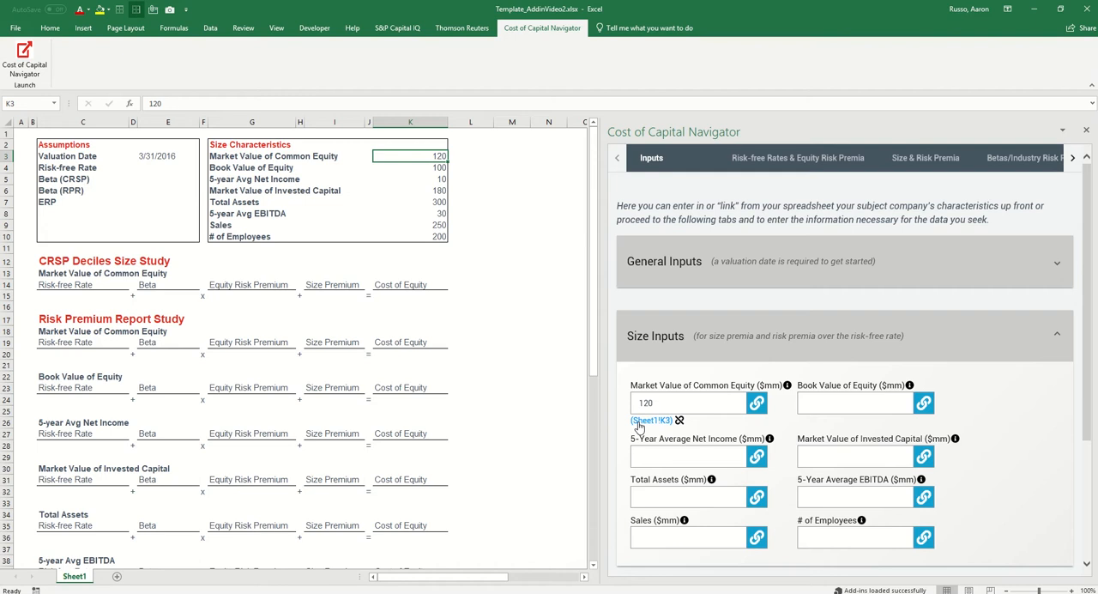
{"action": "left_click", "coordinate": [539, 556]}
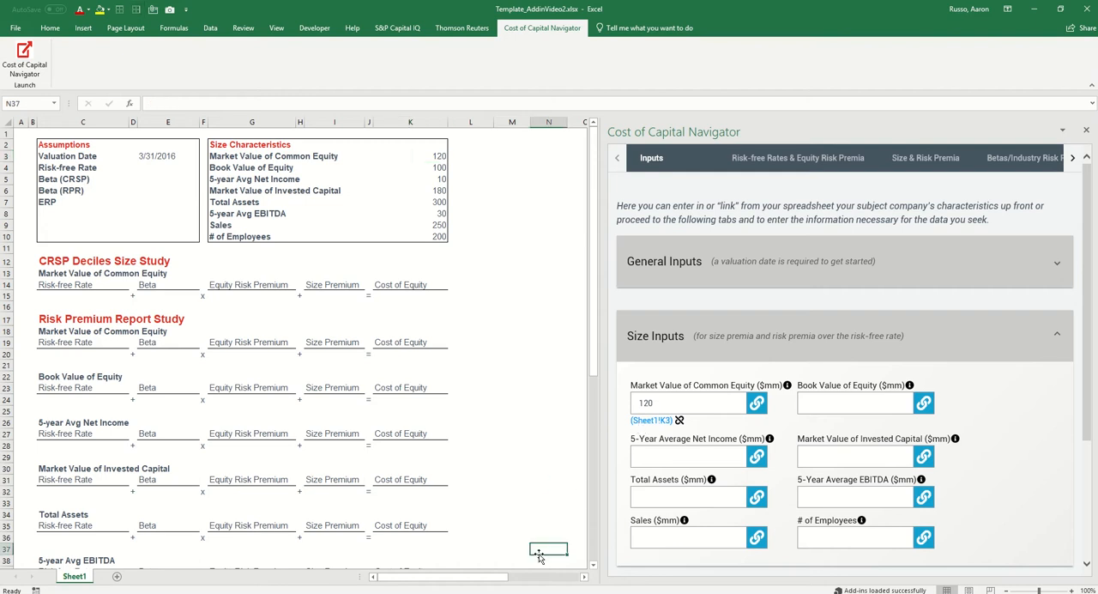
{"action": "left_click", "coordinate": [653, 425]}
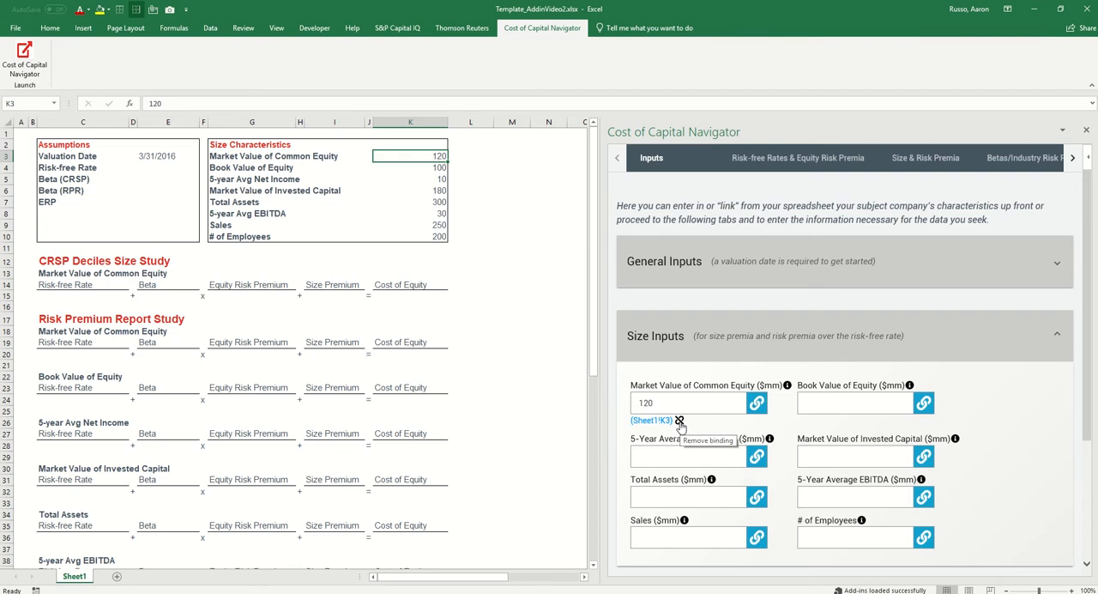
Link Book Value of Equity, 5-Year Average Net Income and Market Value of Invested Capital to cells K4, K5 and K6 respectively
{"action": "left_click", "coordinate": [430, 169]}
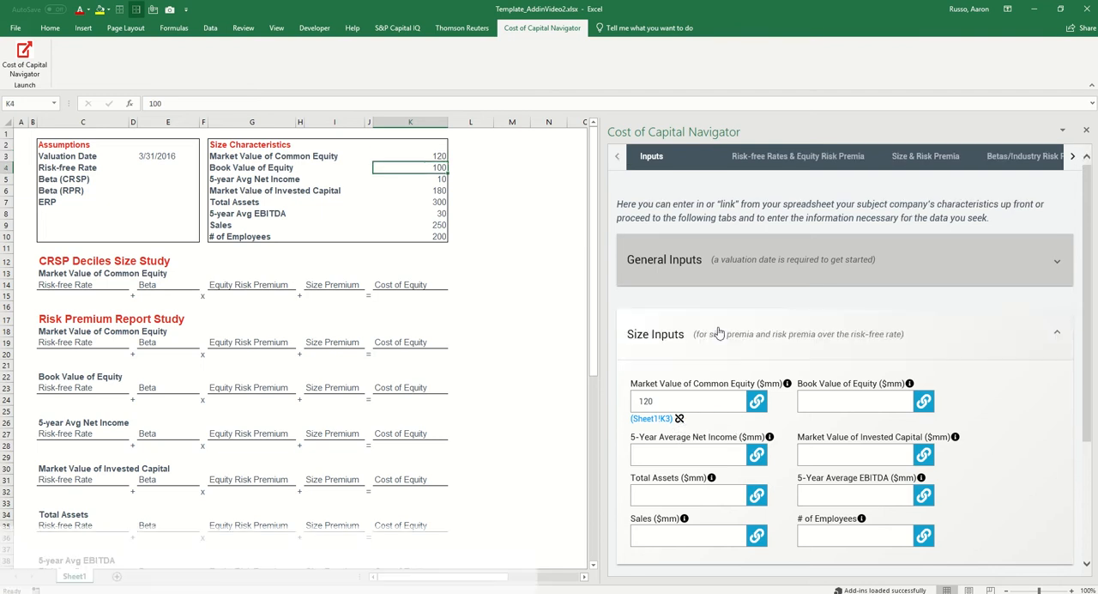
{"action": "left_click", "coordinate": [924, 403]}
{"action": "left_click", "coordinate": [433, 179]}
{"action": "left_click", "coordinate": [757, 454]}
{"action": "left_click", "coordinate": [433, 190]}
{"action": "left_click", "coordinate": [924, 455]}
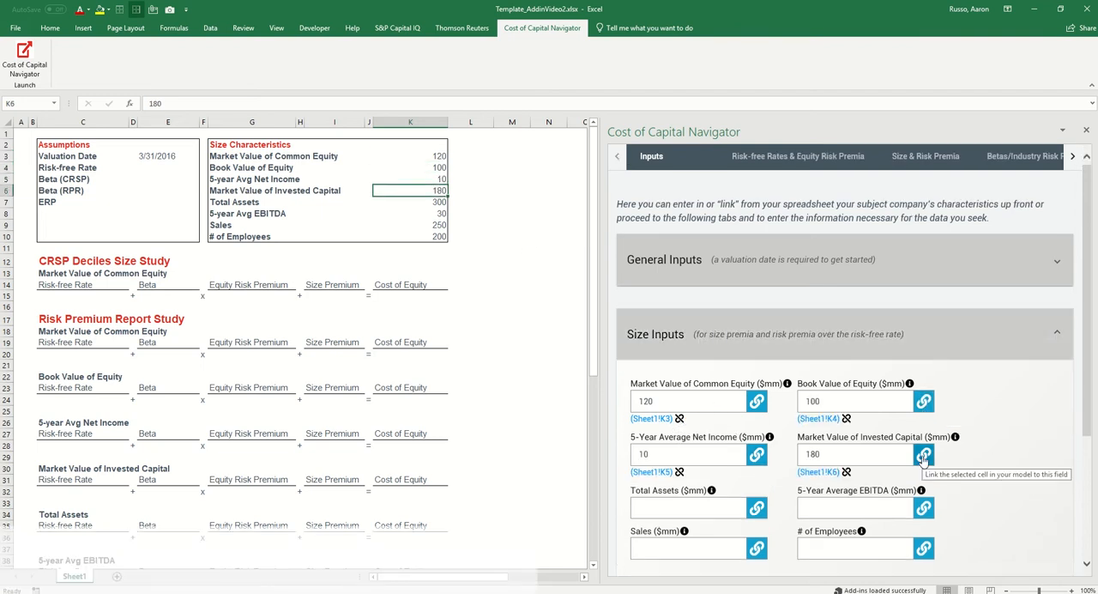
Link Total Assets, 5-Year Average EBITDA, Sales and # of Employees to cells K7, K8, K9 and K10 respectively
{"action": "left_click", "coordinate": [434, 201]}
{"action": "left_click", "coordinate": [757, 507]}
{"action": "left_click", "coordinate": [433, 214]}
{"action": "left_click", "coordinate": [924, 507]}
{"action": "left_click", "coordinate": [433, 224]}
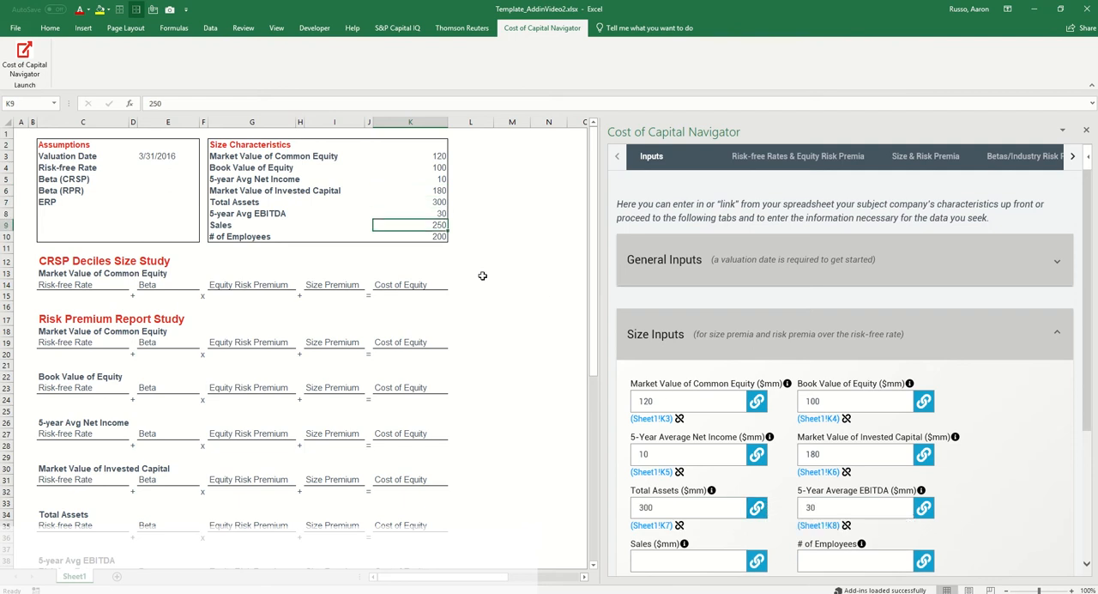
{"action": "left_click", "coordinate": [757, 560]}
{"action": "left_click", "coordinate": [433, 237]}
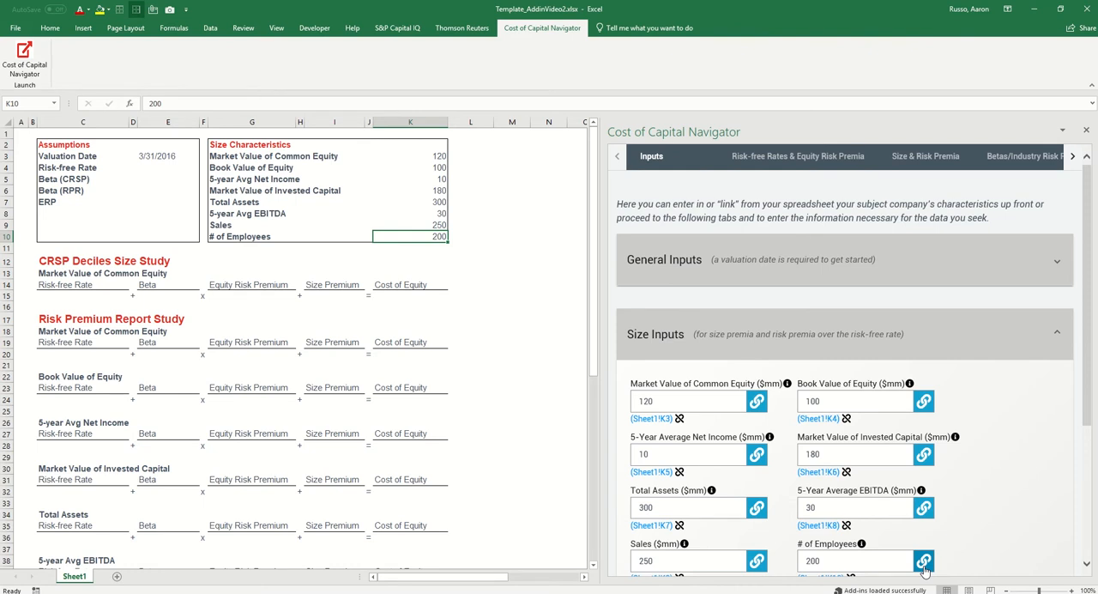
Export the Spot 20-year Treasury Yield as the risk-free rate to cell E4 of the Assumptions block
{"action": "left_click", "coordinate": [175, 165]}
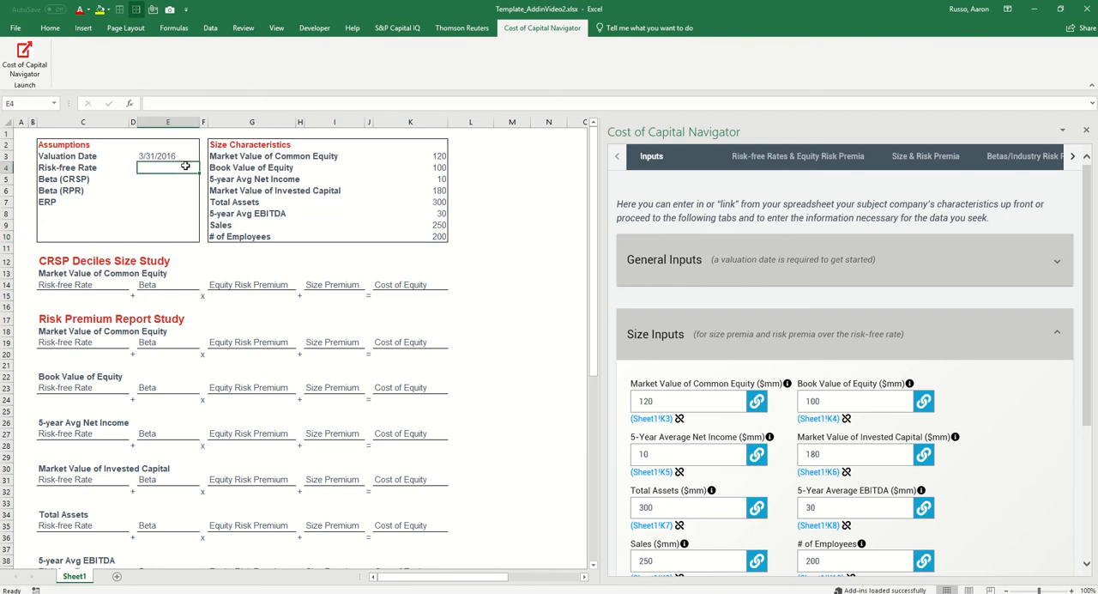
{"action": "left_click", "coordinate": [829, 163]}
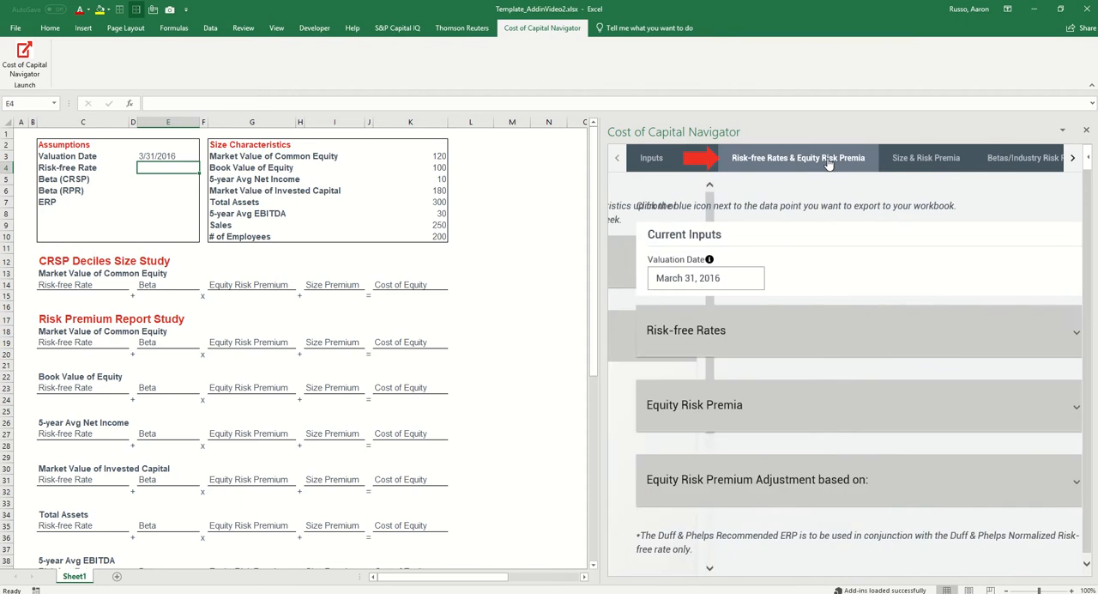
{"action": "left_click", "coordinate": [839, 343]}
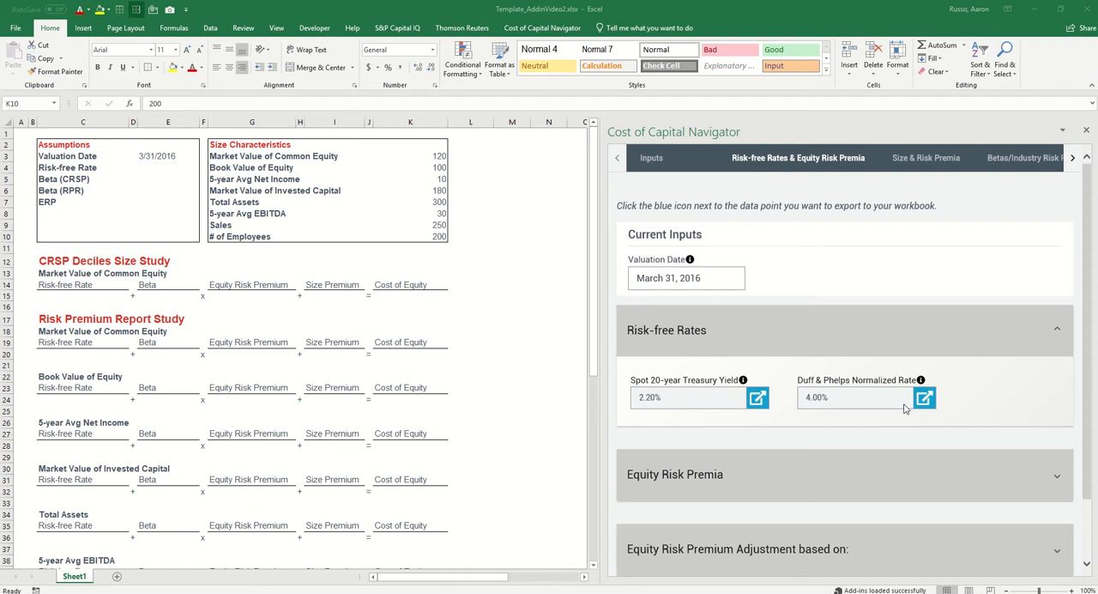
{"action": "left_click", "coordinate": [159, 164]}
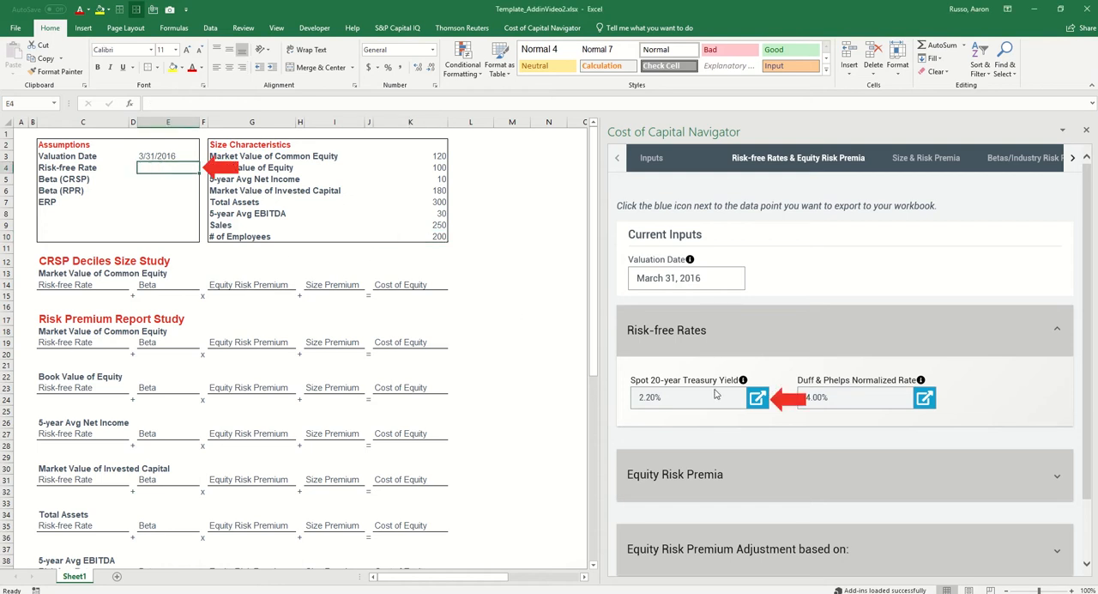
{"action": "left_click", "coordinate": [759, 401]}
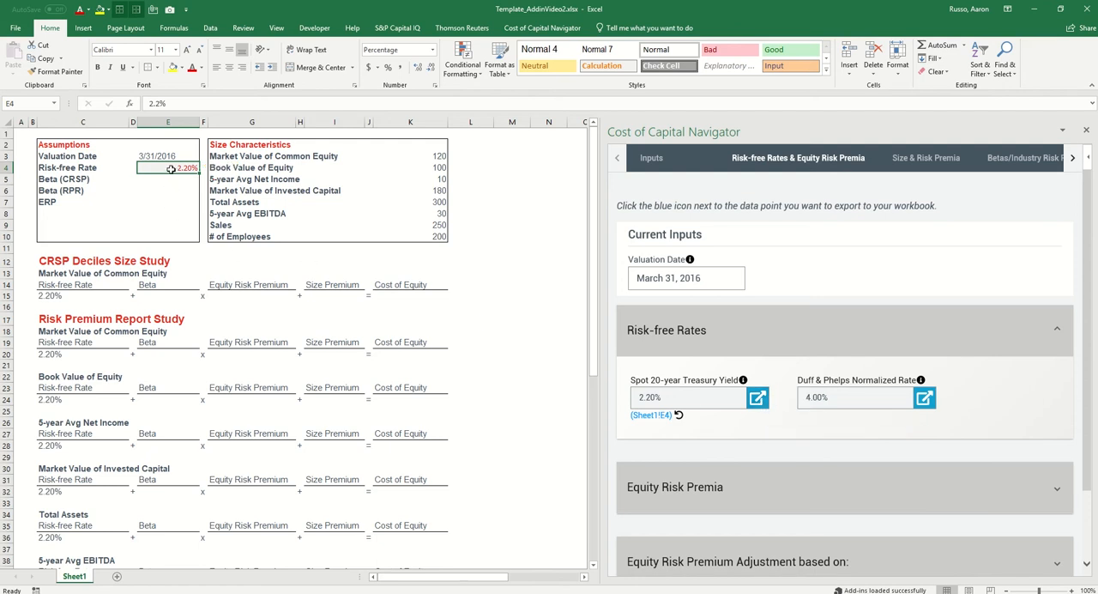
{"action": "left_click", "coordinate": [171, 214]}
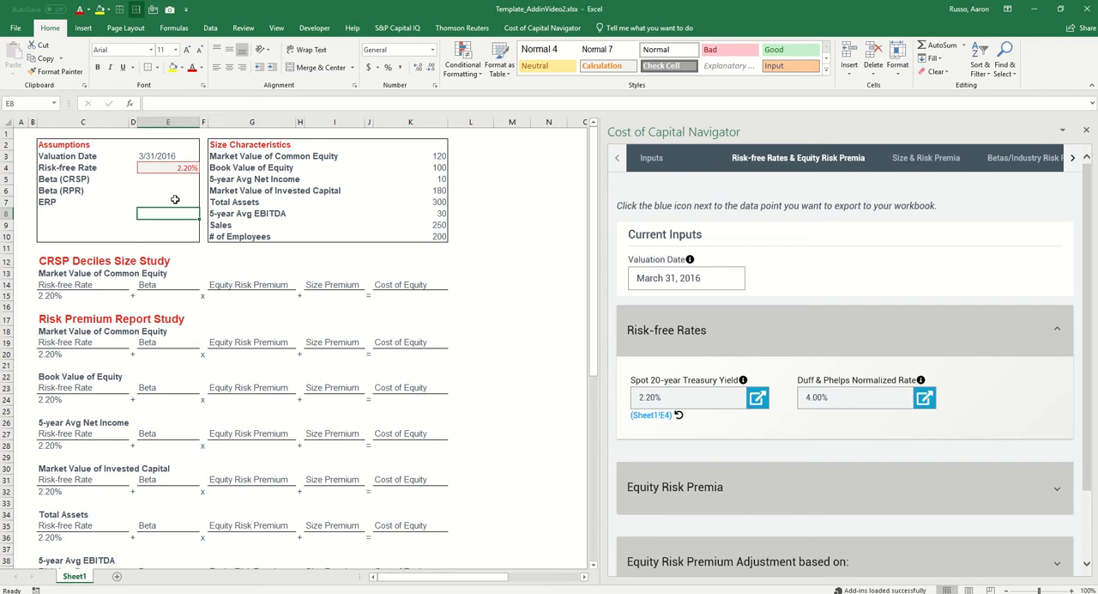
{"action": "left_click", "coordinate": [177, 167]}
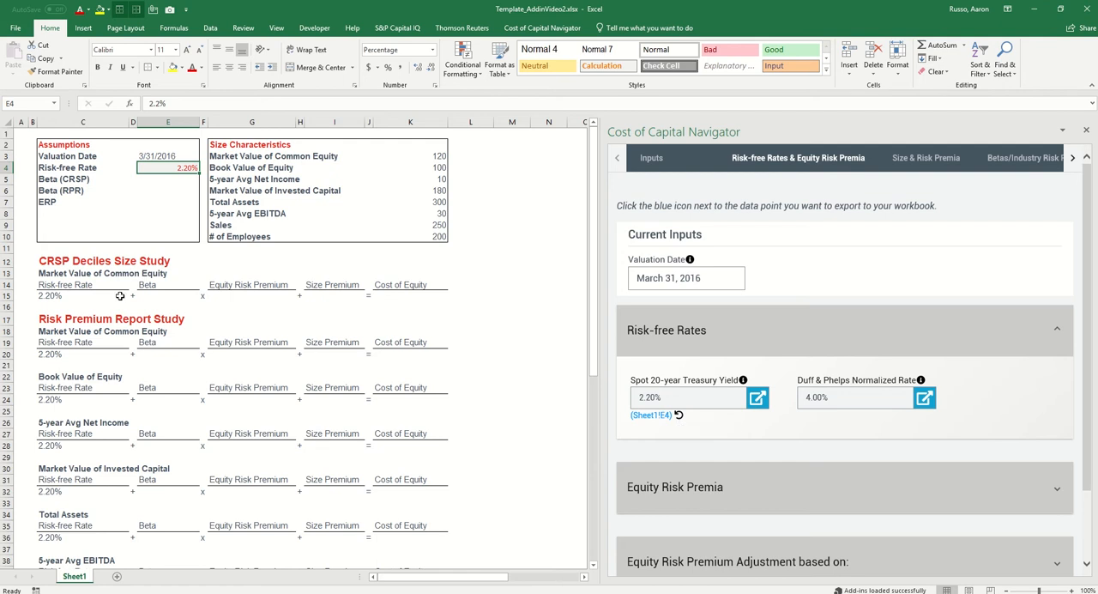
Open the Levered Betas and Industry Risk Premia section for the subject company's industry
{"action": "scroll", "coordinate": [117, 295], "scroll_direction": "down", "scroll_amount": 2}
{"action": "scroll", "coordinate": [118, 295], "scroll_direction": "down", "scroll_amount": 4}
{"action": "left_click", "coordinate": [1028, 165]}
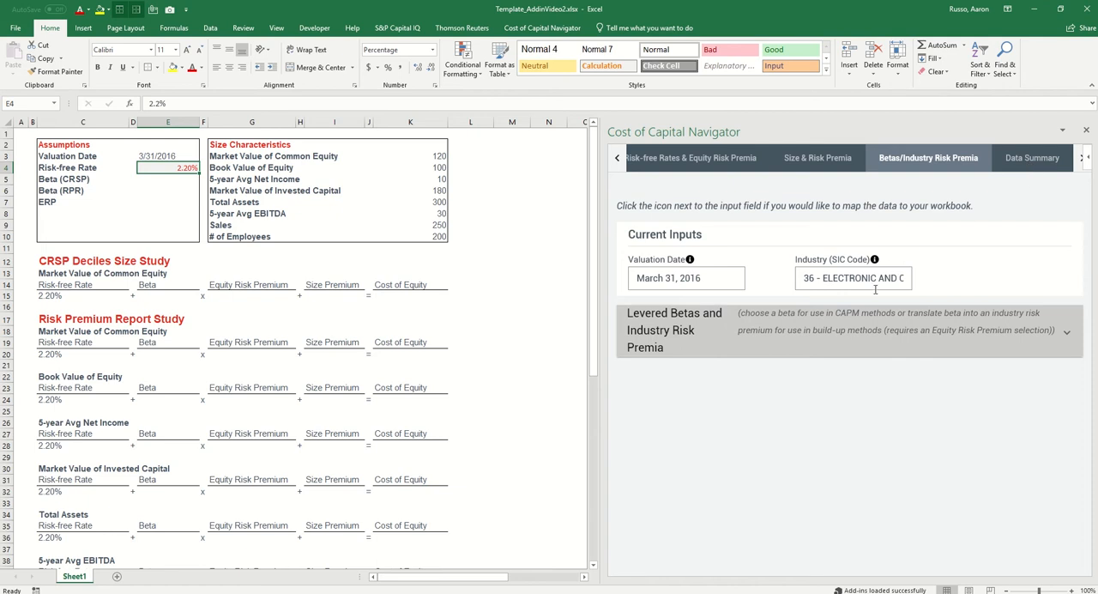
{"action": "left_click", "coordinate": [844, 324]}
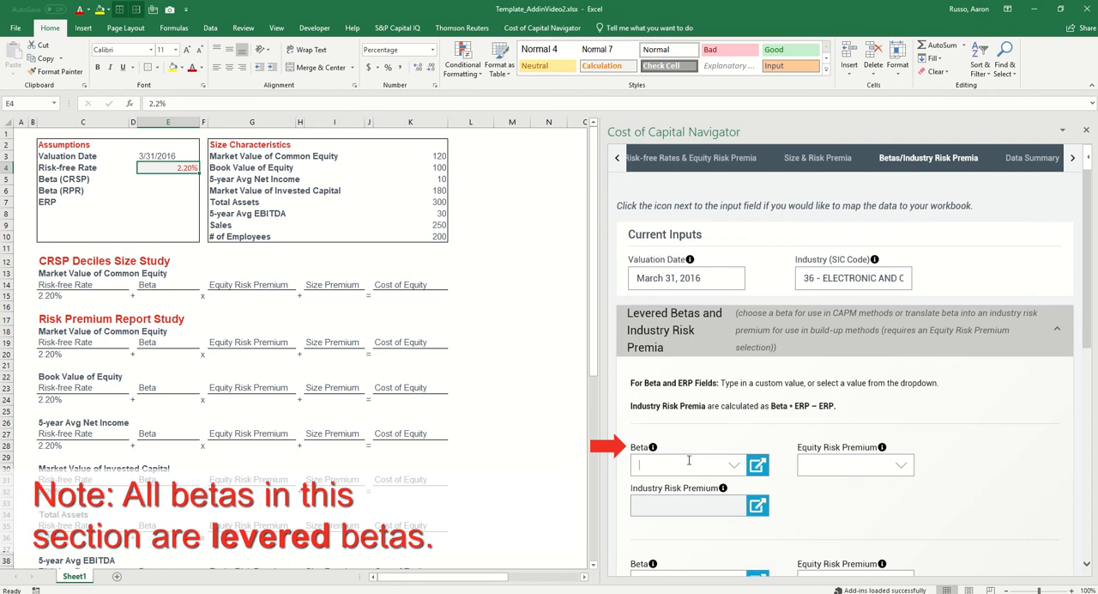
{"action": "type", "text": "1.2"}
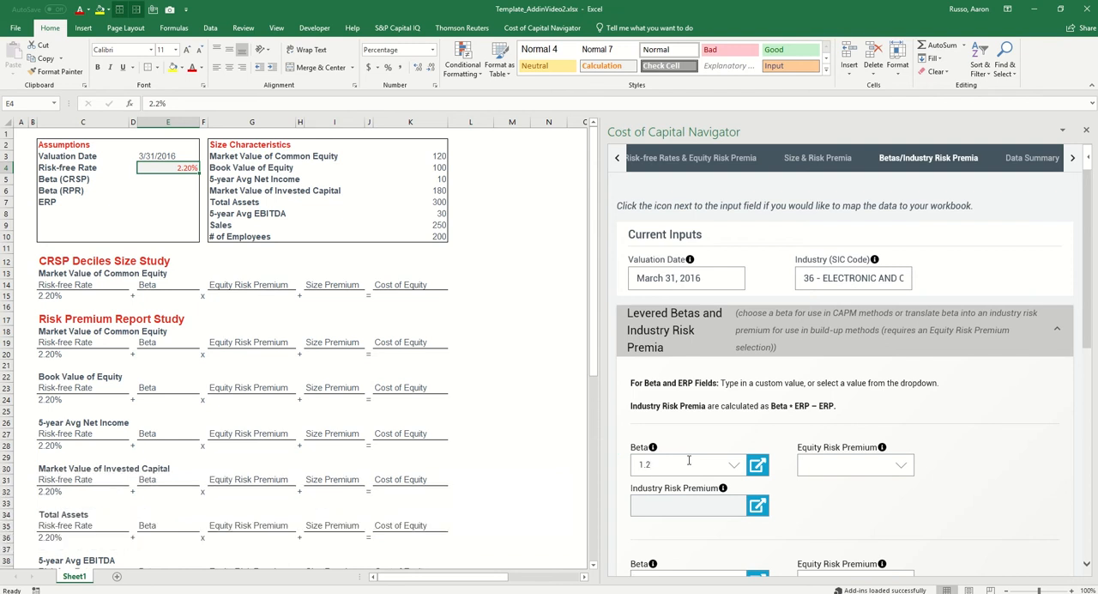
{"action": "key", "text": "BackSpace"}
{"action": "key", "text": "BackSpace"}
{"action": "key", "text": "BackSpace"}
Choose the SIC 36 Median Vasicek-Adjusted Beta in the first Beta field and export it to cell E5
{"action": "left_click", "coordinate": [734, 465]}
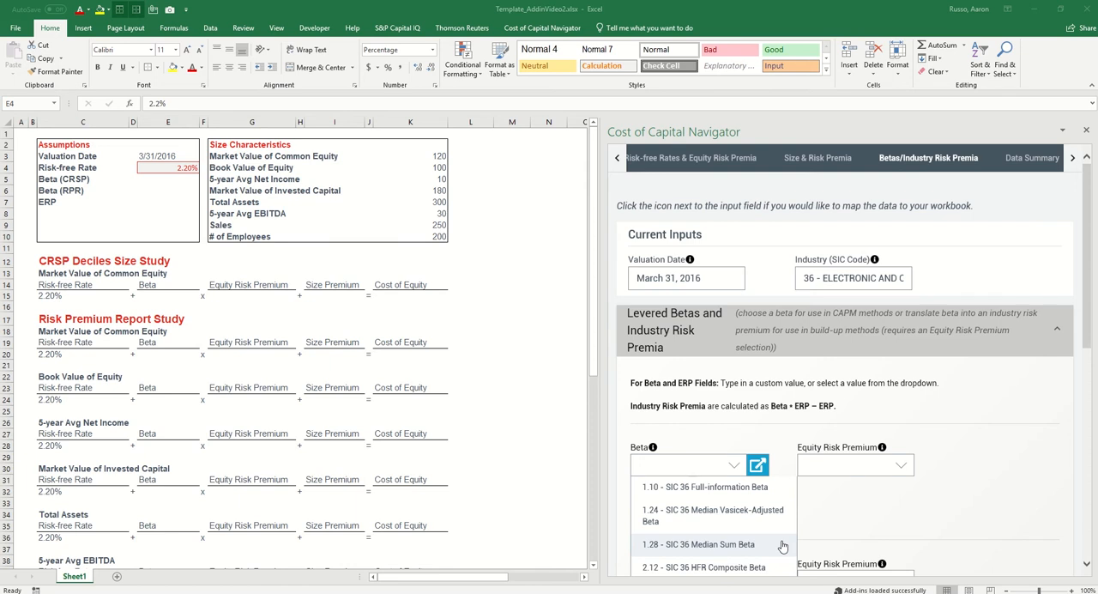
{"action": "left_click", "coordinate": [784, 515]}
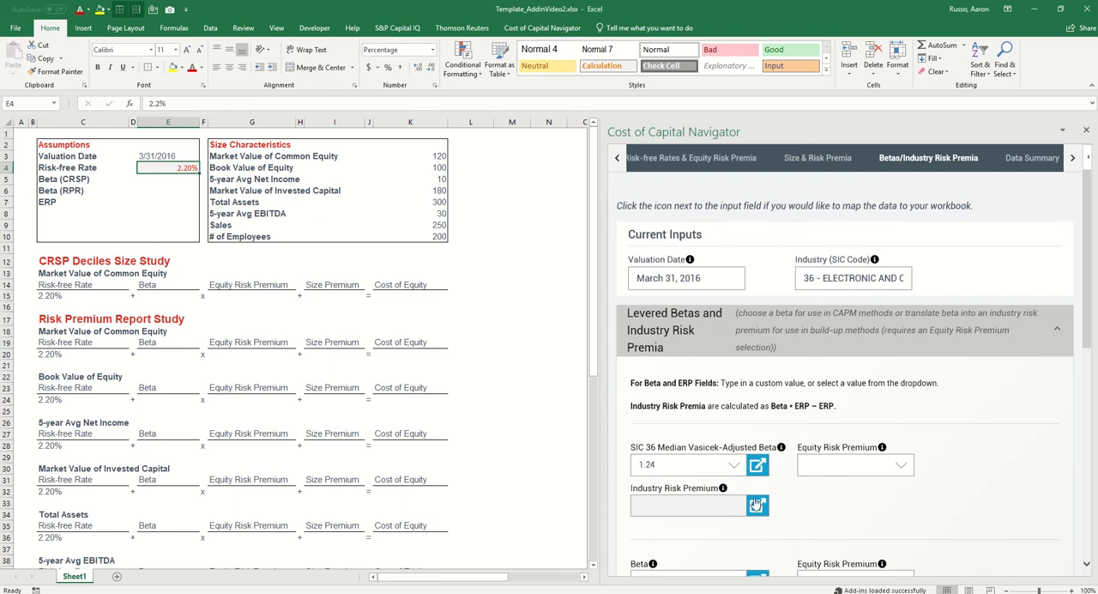
{"action": "left_click", "coordinate": [176, 178]}
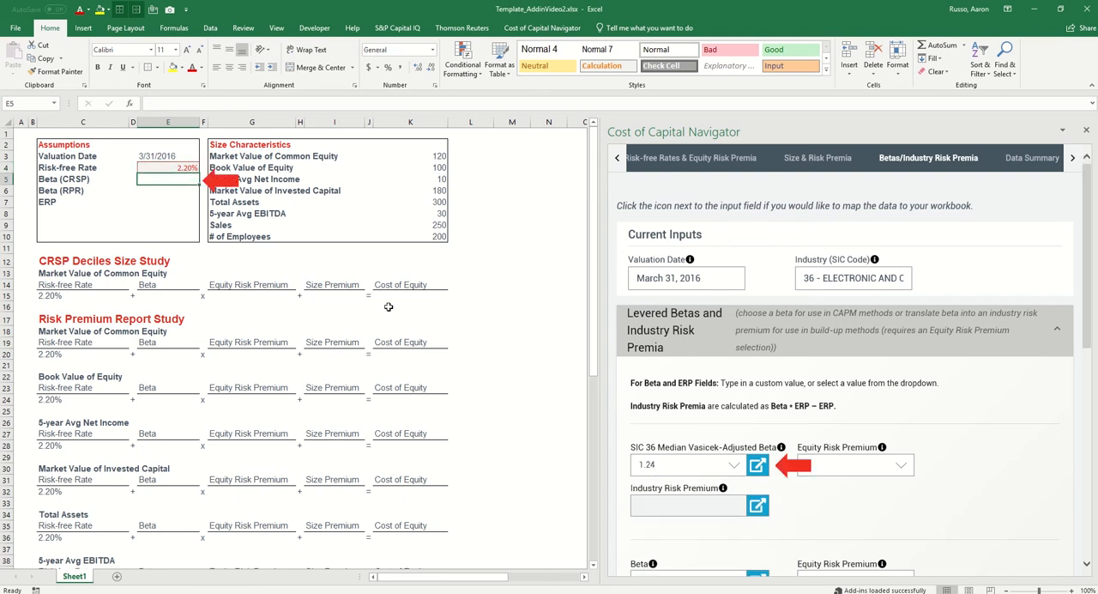
{"action": "left_click", "coordinate": [758, 464]}
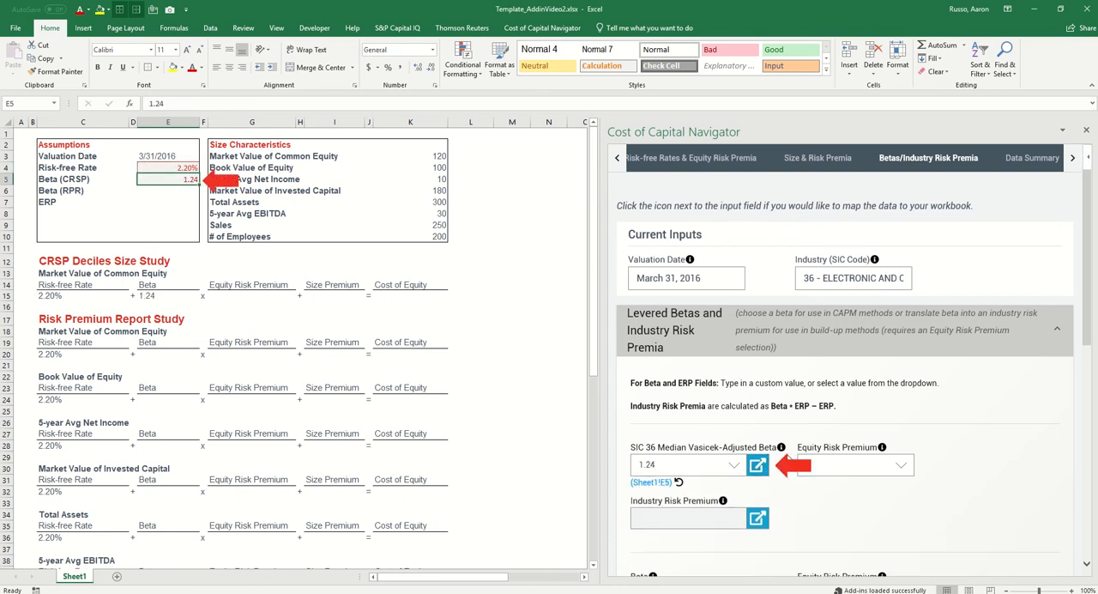
Export the SIC 36 Median Sum Beta from the second Beta field to cell E6, and pair the first beta with the 5.50% Duff & Phelps Recommended premium
{"action": "scroll", "coordinate": [790, 456], "scroll_direction": "down", "scroll_amount": 5}
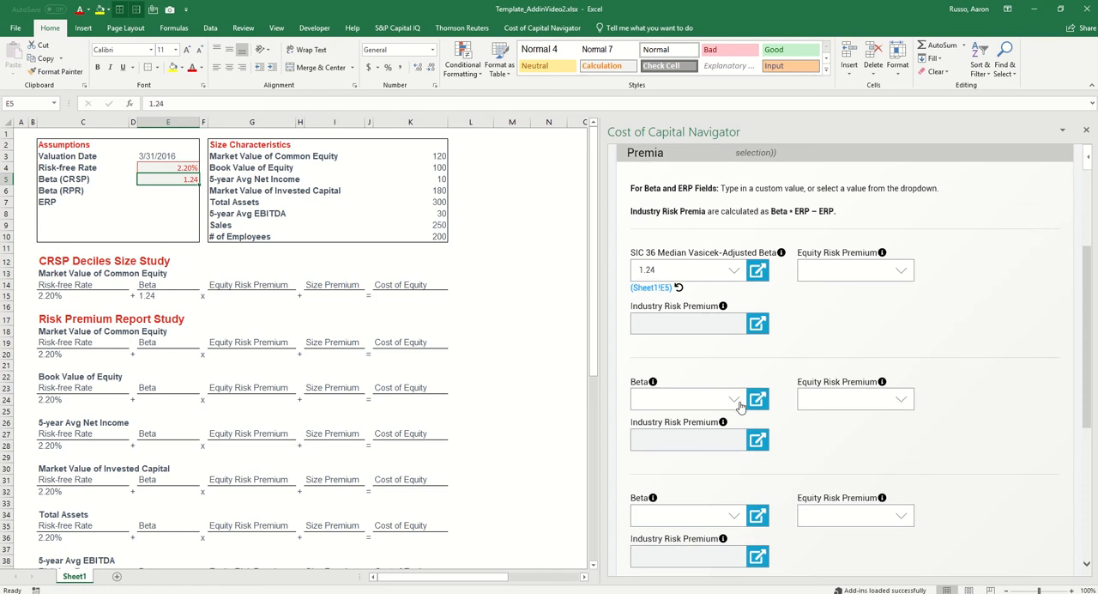
{"action": "left_click", "coordinate": [740, 405]}
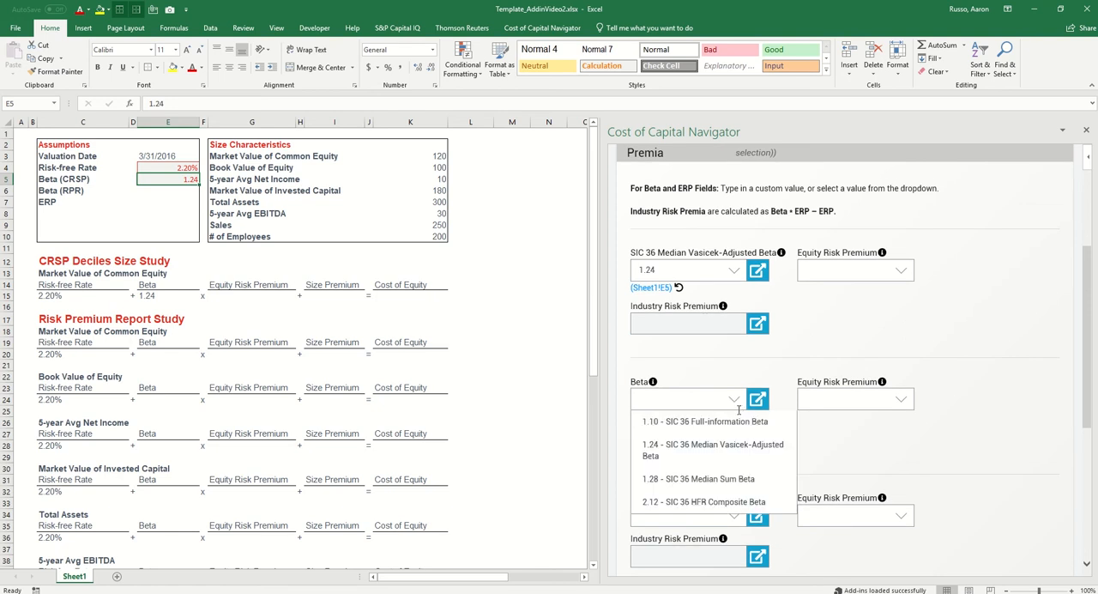
{"action": "left_click", "coordinate": [757, 480]}
{"action": "left_click", "coordinate": [154, 192]}
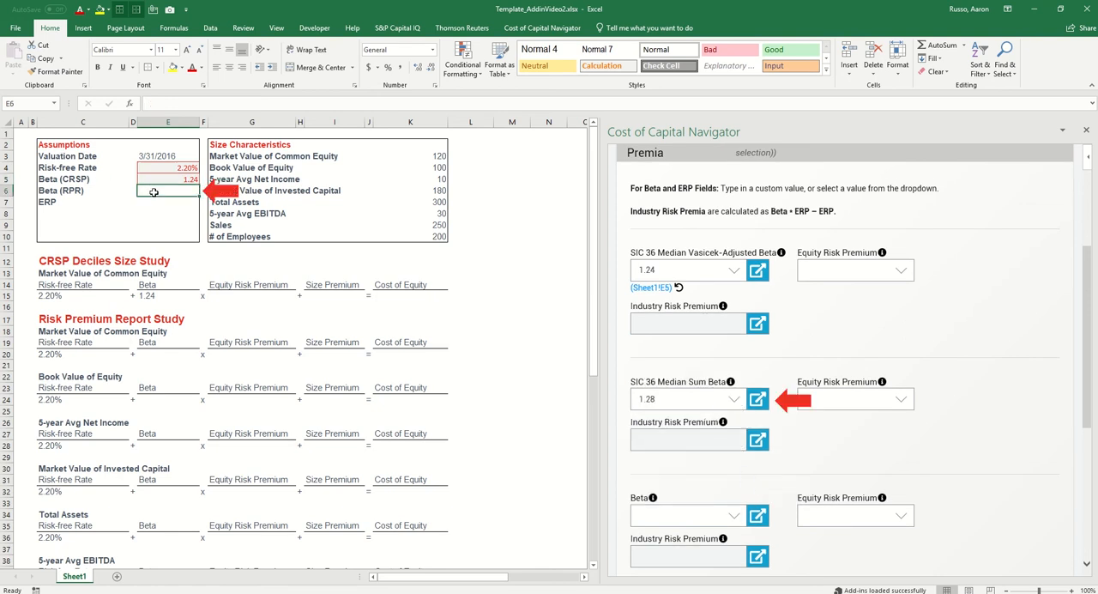
{"action": "left_click", "coordinate": [766, 400]}
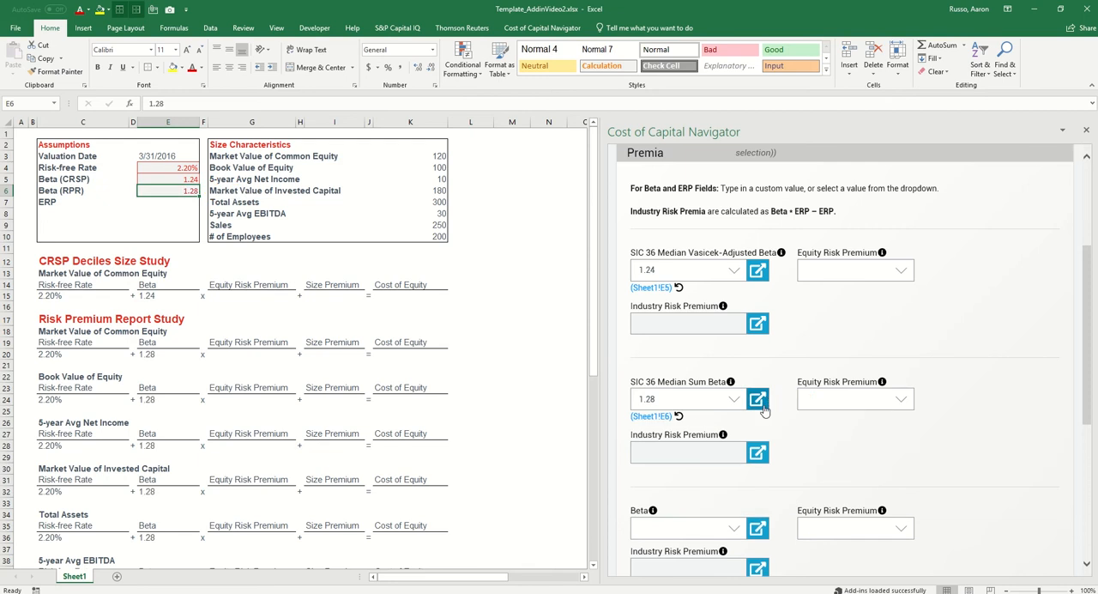
{"action": "left_click", "coordinate": [903, 273]}
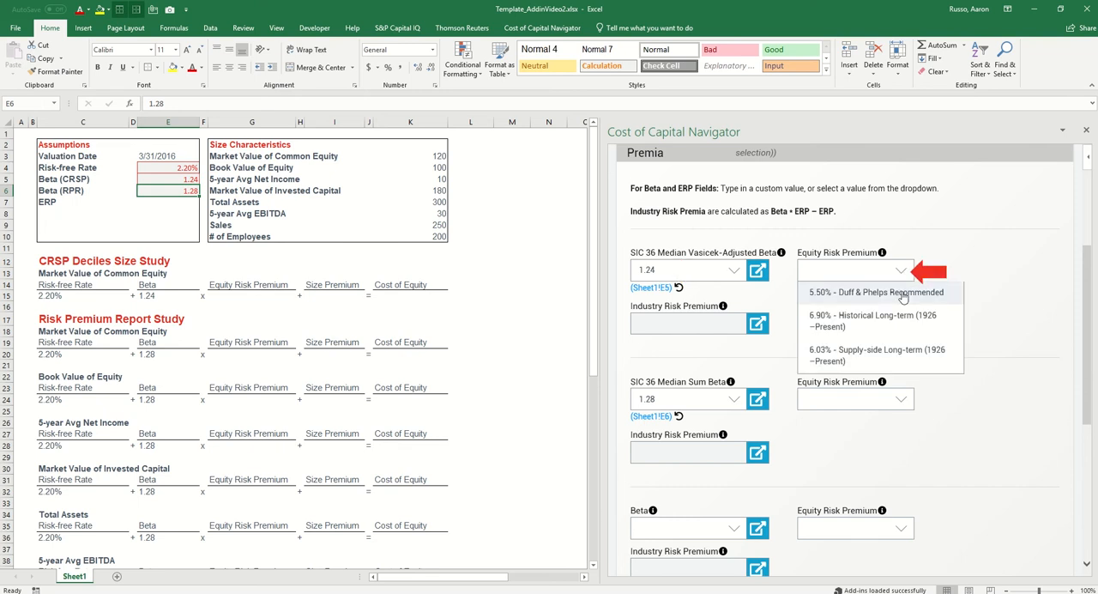
{"action": "left_click", "coordinate": [902, 293]}
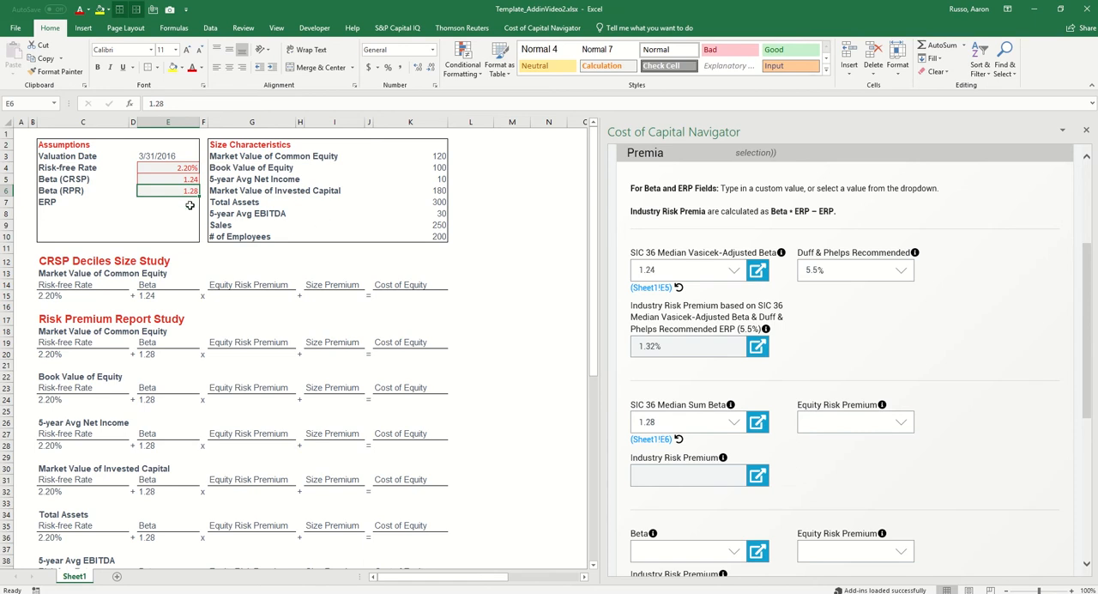
Export the Historical Long-term (1926–Present) equity risk premium to the ERP assumption in cell E7
{"action": "left_click", "coordinate": [190, 205]}
{"action": "scroll", "coordinate": [820, 335], "scroll_direction": "up", "scroll_amount": 3}
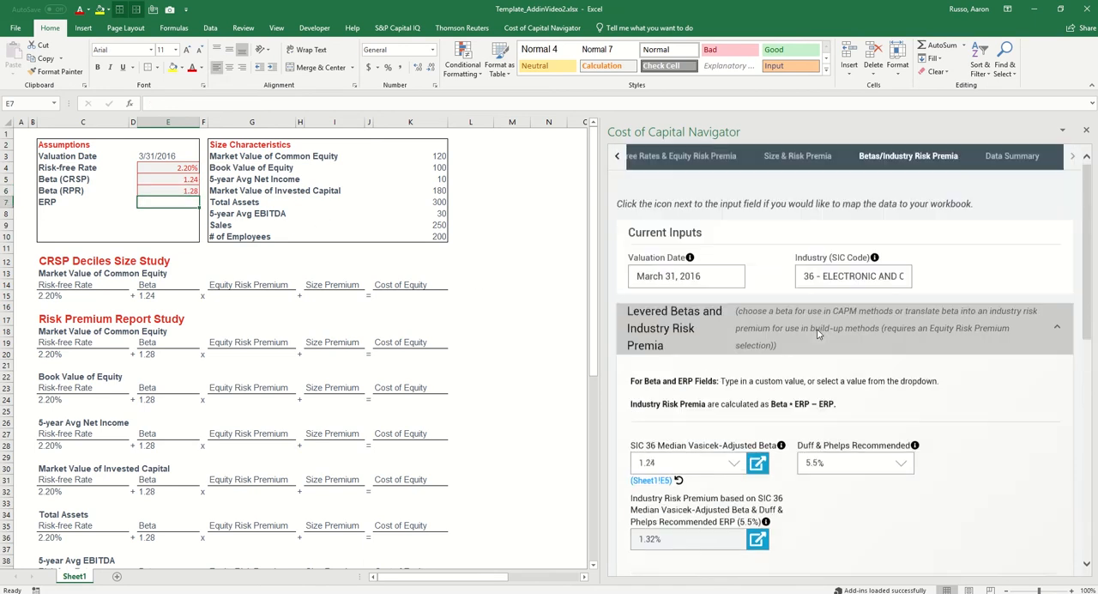
{"action": "left_click", "coordinate": [717, 163]}
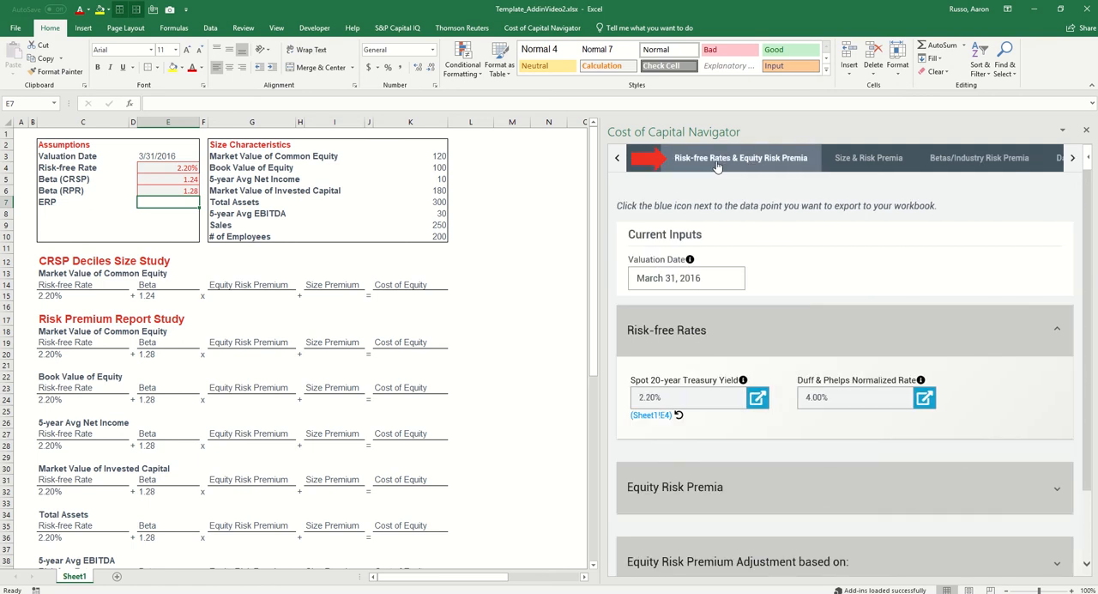
{"action": "left_click", "coordinate": [785, 324]}
{"action": "left_click", "coordinate": [811, 408]}
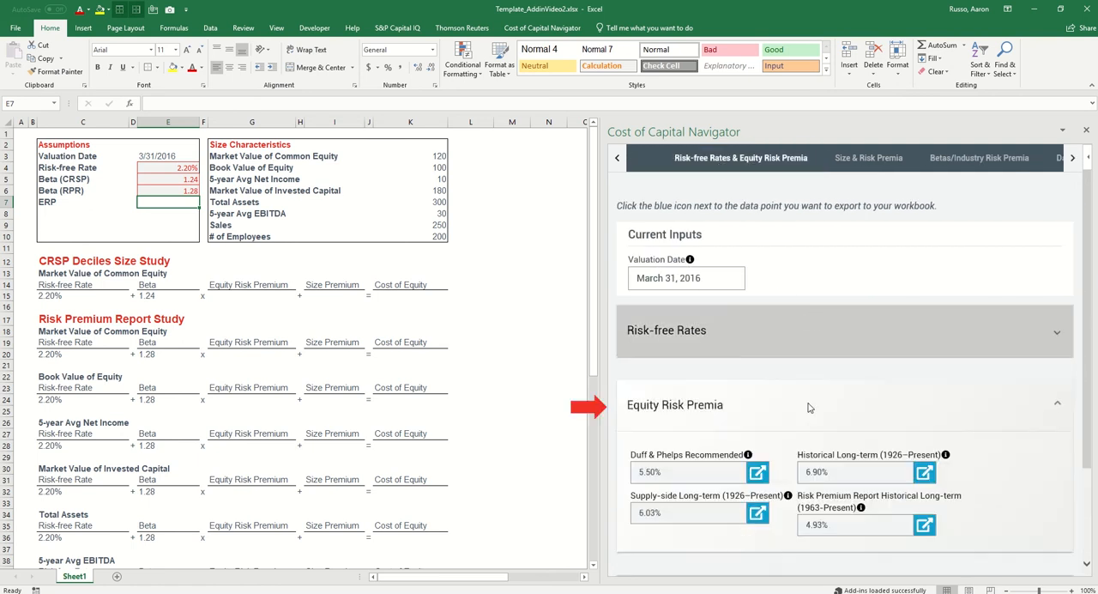
{"action": "scroll", "coordinate": [787, 371], "scroll_direction": "down", "scroll_amount": 3}
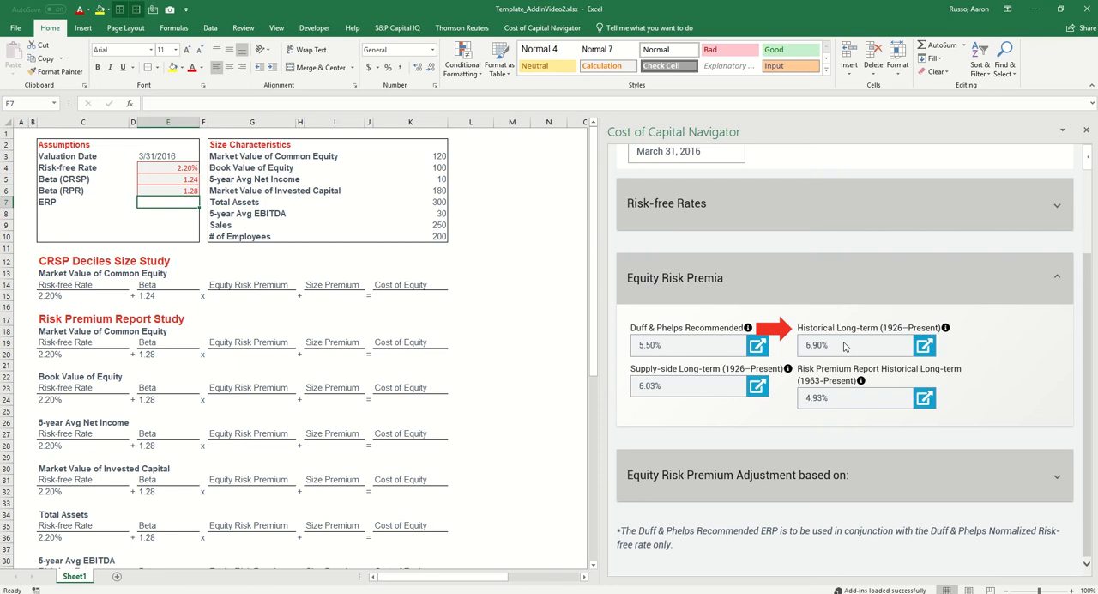
{"action": "left_click", "coordinate": [925, 346]}
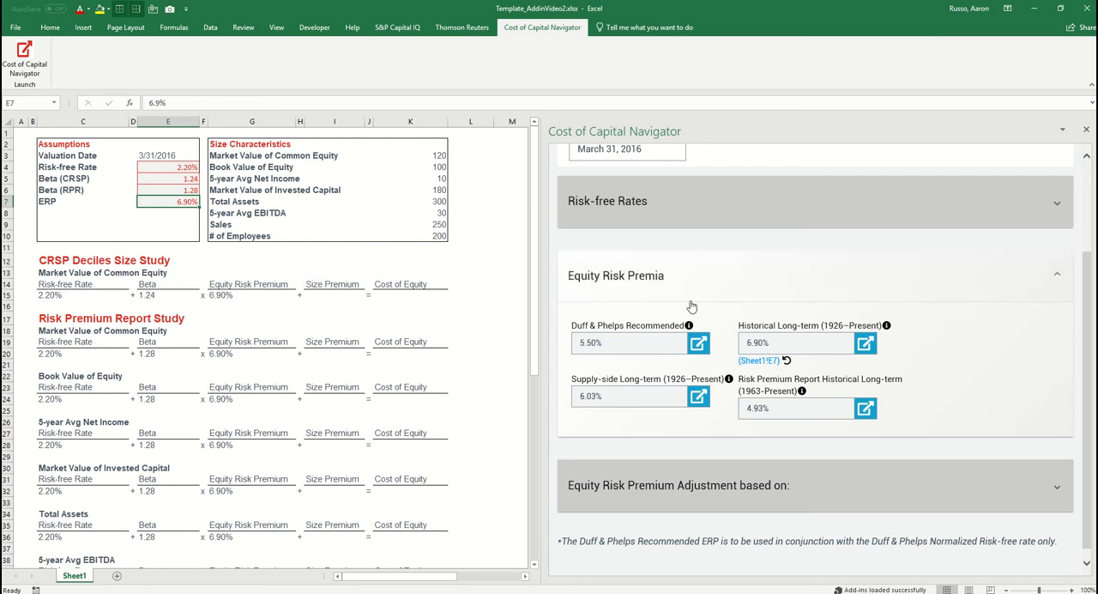
Review the equity input behind Decile 10 in the CRSP Deciles Size Study, and export the Decile 10 size premium to cell I15
{"action": "scroll", "coordinate": [734, 314], "scroll_direction": "up", "scroll_amount": 3}
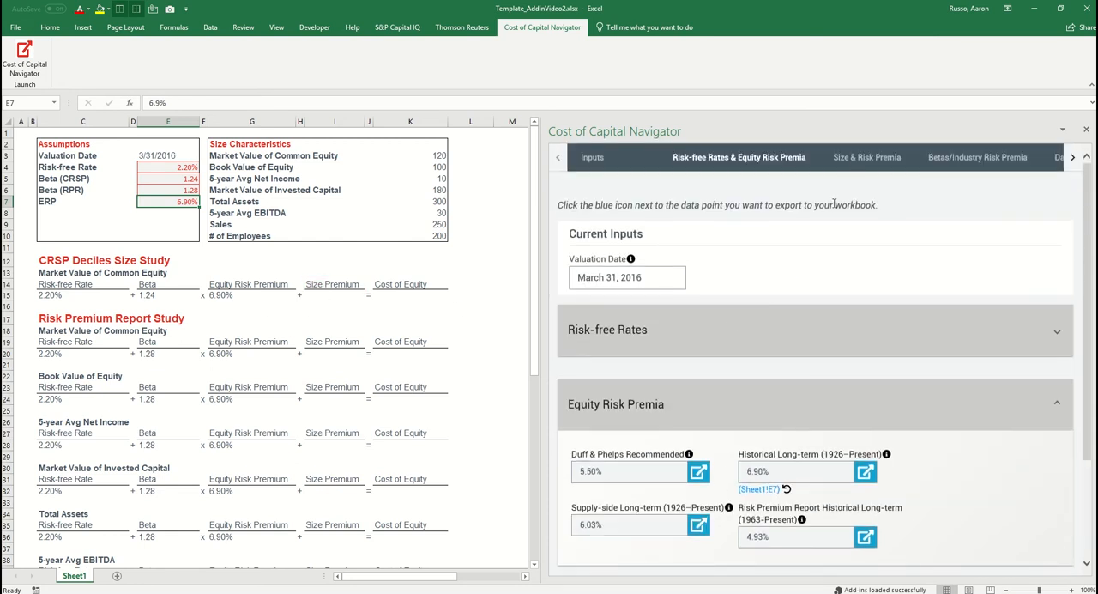
{"action": "left_click", "coordinate": [856, 159]}
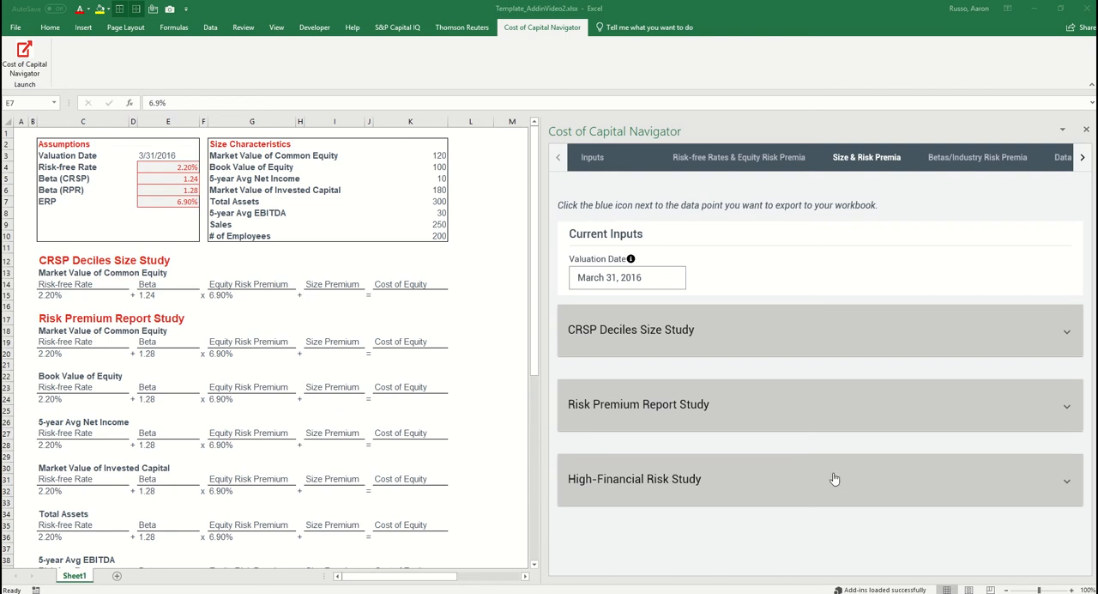
{"action": "left_click", "coordinate": [822, 347]}
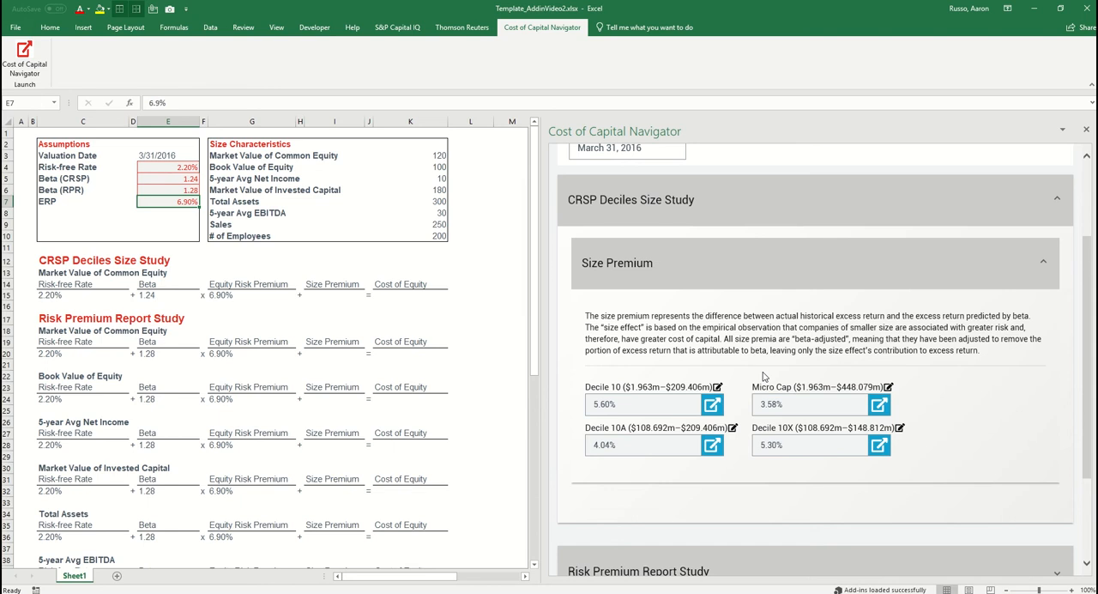
{"action": "left_click", "coordinate": [718, 388]}
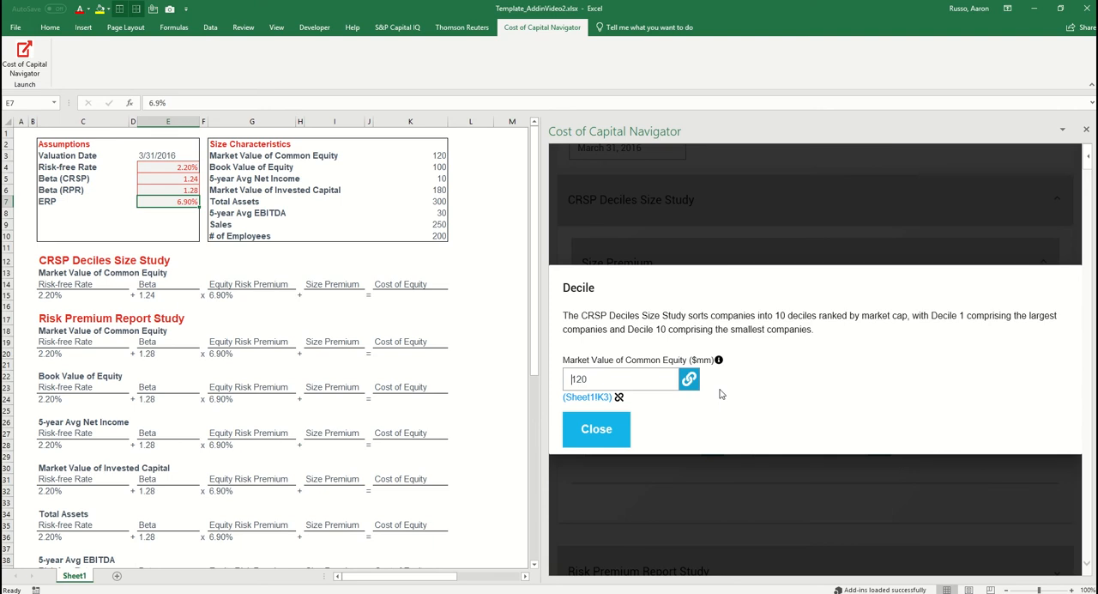
{"action": "left_click", "coordinate": [605, 429]}
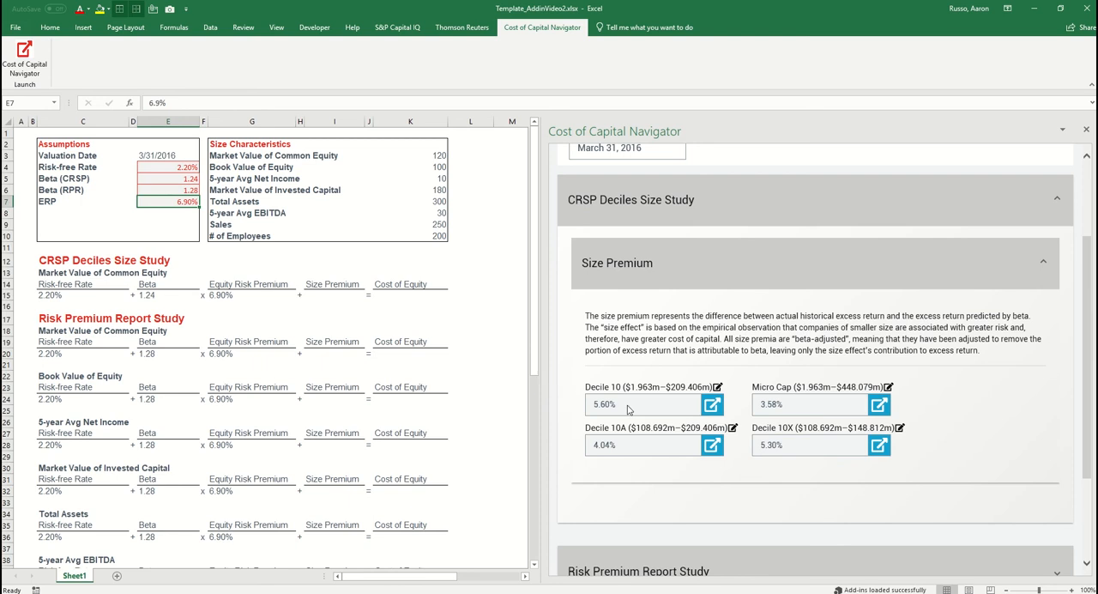
{"action": "left_click", "coordinate": [323, 296]}
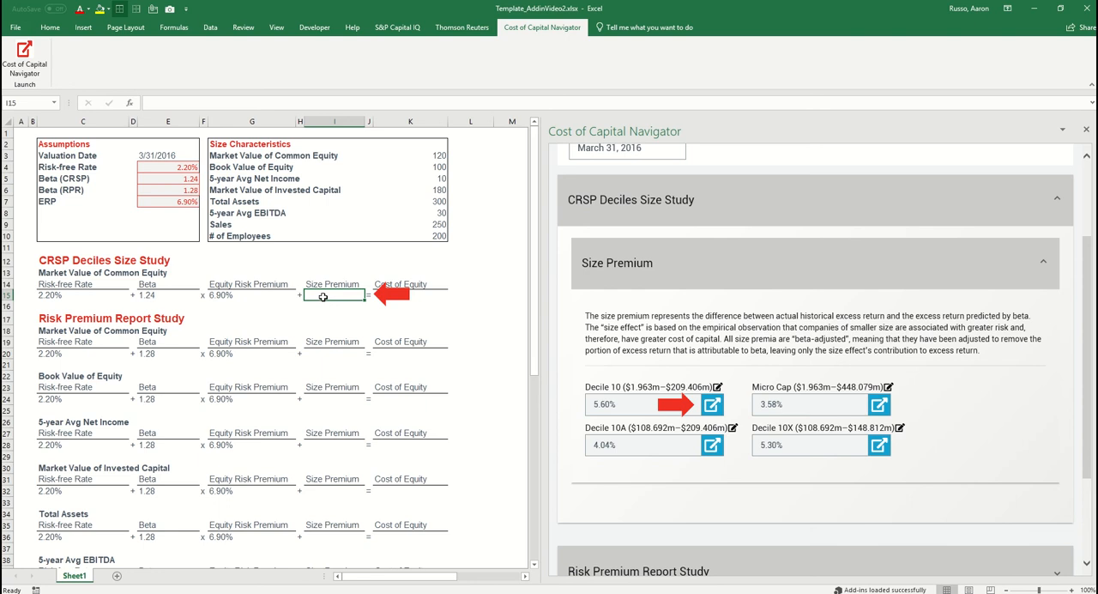
{"action": "left_click", "coordinate": [712, 408]}
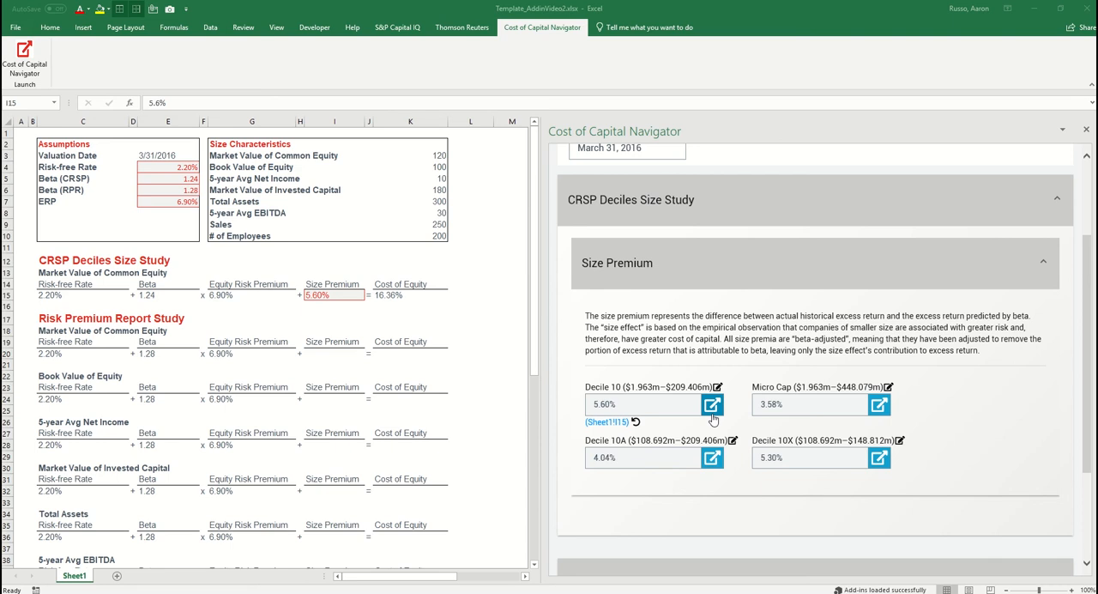
Expand the size premia of the Risk Premium Report Size Study and export the Portfolio 25 Market Value of Equity premium to cell I20
{"action": "left_click", "coordinate": [685, 212]}
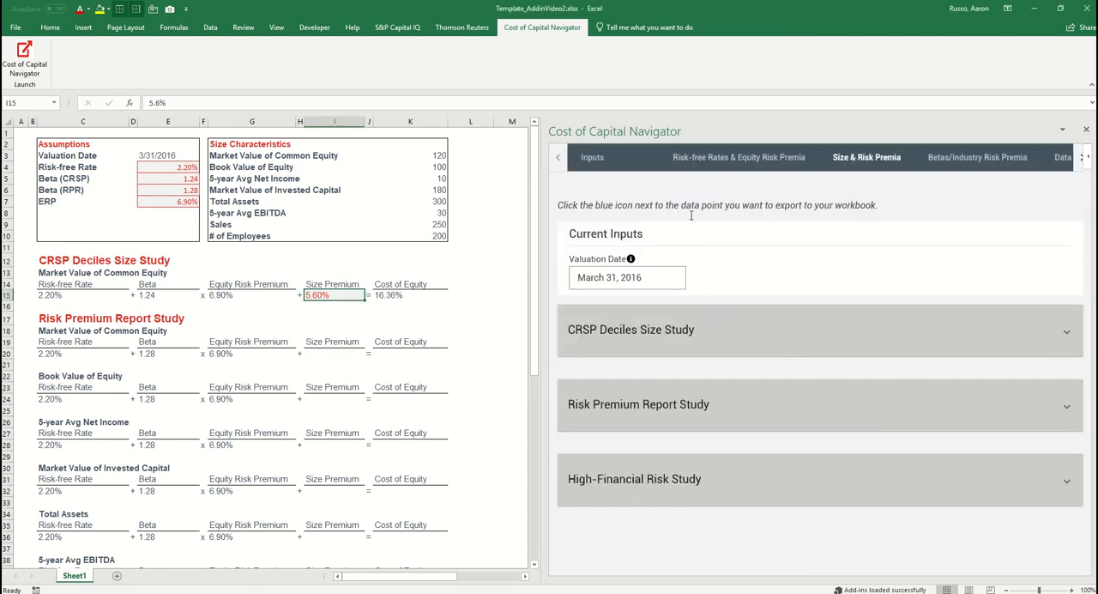
{"action": "left_click", "coordinate": [745, 410]}
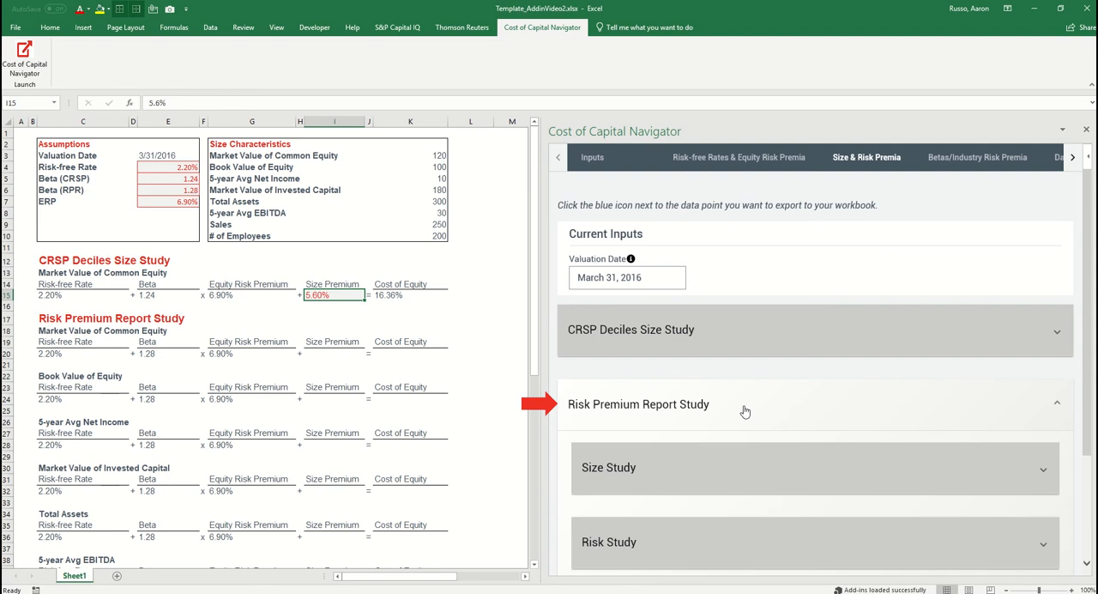
{"action": "left_click", "coordinate": [747, 466]}
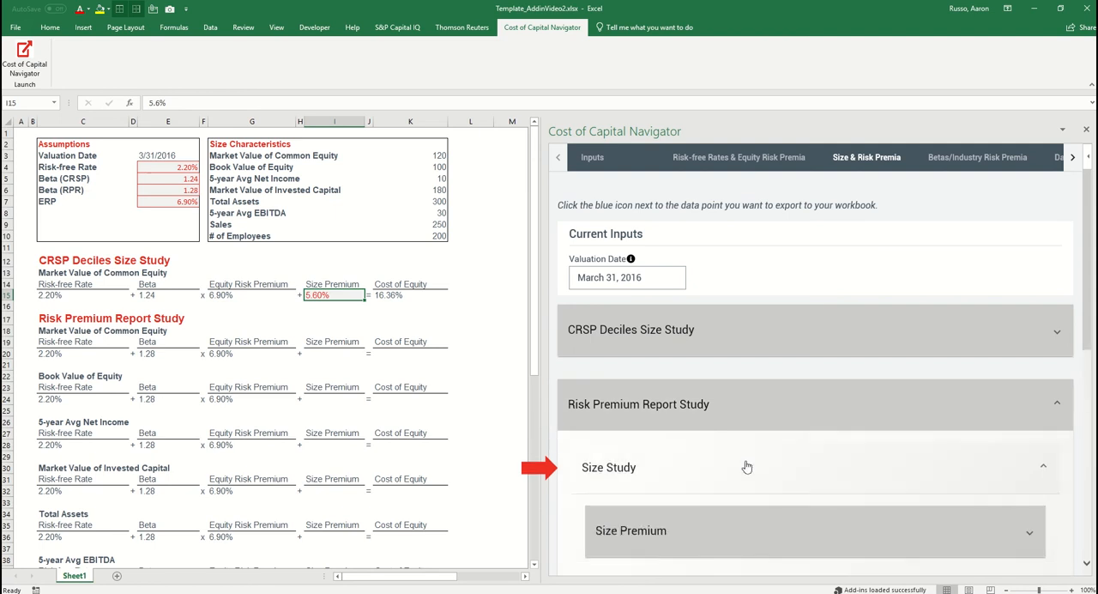
{"action": "left_click", "coordinate": [826, 527]}
{"action": "scroll", "coordinate": [837, 500], "scroll_direction": "down", "scroll_amount": 5}
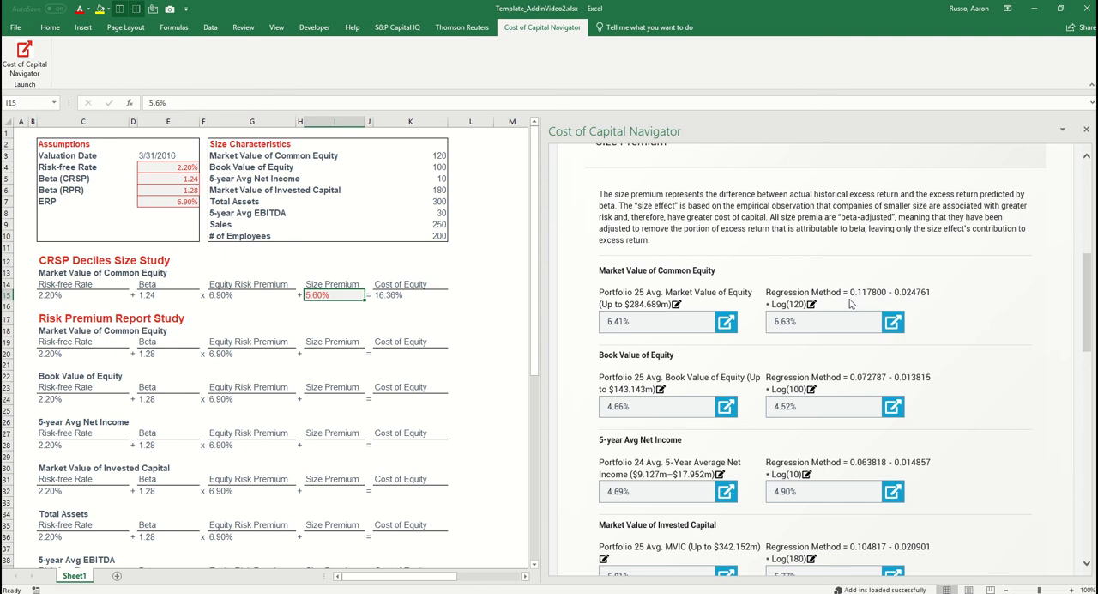
{"action": "left_click", "coordinate": [353, 354]}
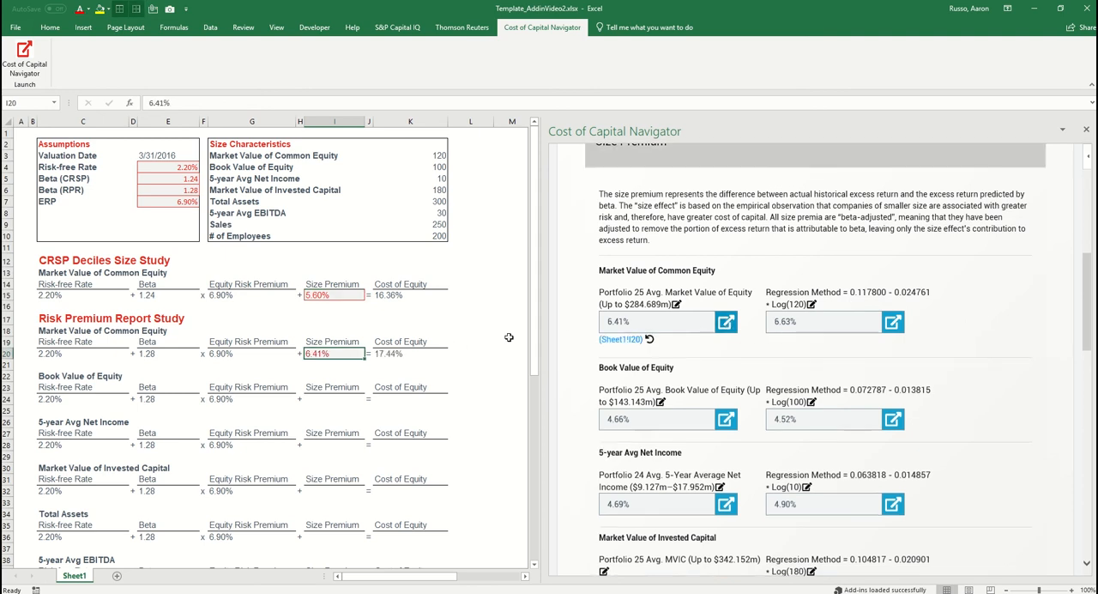
Export the Portfolio 25 Book Value of Equity premium to cell I24 and the Portfolio 24 5-Year Average Net Income premium to I28
{"action": "left_click", "coordinate": [348, 399]}
{"action": "left_click", "coordinate": [346, 445]}
{"action": "left_click", "coordinate": [726, 516]}
Export the Portfolio 25 Avg. MVIC size premium to cell I32 and the Portfolio 24 Total Assets size premium to cell I36
{"action": "scroll", "coordinate": [569, 412], "scroll_direction": "down", "scroll_amount": 5}
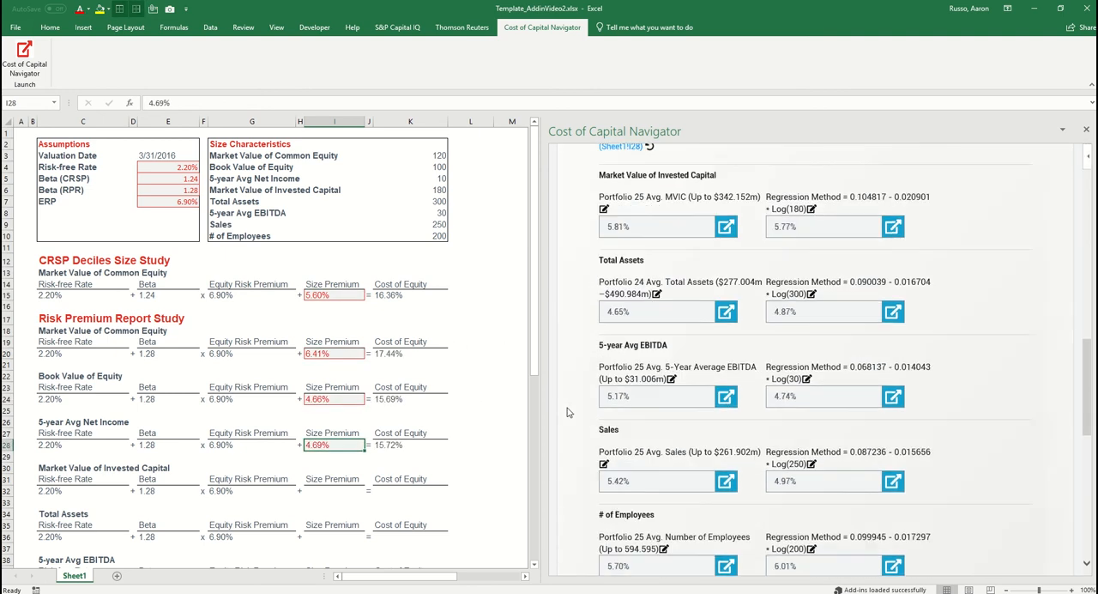
{"action": "left_click", "coordinate": [341, 491]}
{"action": "left_click", "coordinate": [726, 226]}
{"action": "left_click", "coordinate": [340, 537]}
{"action": "left_click", "coordinate": [726, 323]}
Export the Portfolio 25 5-Year Average EBITDA size premium to cell I40 and the Portfolio 25 Sales size premium to cell I44
{"action": "scroll", "coordinate": [343, 412], "scroll_direction": "down", "scroll_amount": 5}
{"action": "left_click", "coordinate": [334, 410]}
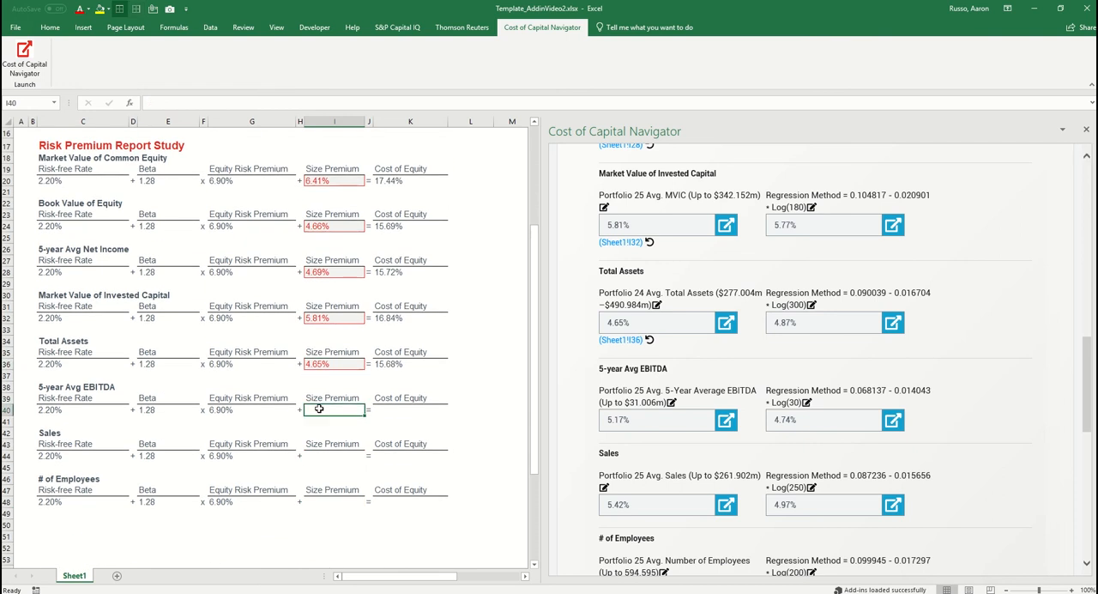
{"action": "left_click", "coordinate": [726, 419]}
{"action": "left_click", "coordinate": [339, 455]}
{"action": "left_click", "coordinate": [725, 517]}
Export the Portfolio 25 Number of Employees size premium to cell I48
{"action": "scroll", "coordinate": [726, 480], "scroll_direction": "down", "scroll_amount": 3}
{"action": "left_click", "coordinate": [335, 501]}
{"action": "scroll", "coordinate": [335, 501], "scroll_direction": "up", "scroll_amount": 1}
{"action": "left_click", "coordinate": [726, 420]}
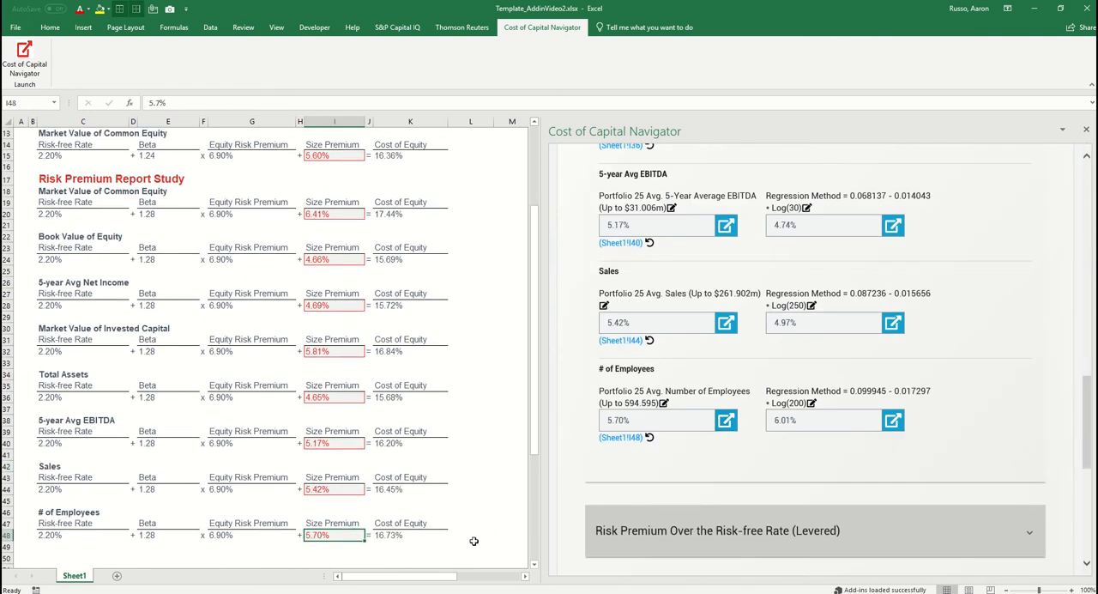
Change the valuation date in the add-in's General Inputs to March 31, 2015, to live-update the linked cells
{"action": "scroll", "coordinate": [473, 541], "scroll_direction": "up", "scroll_amount": 4}
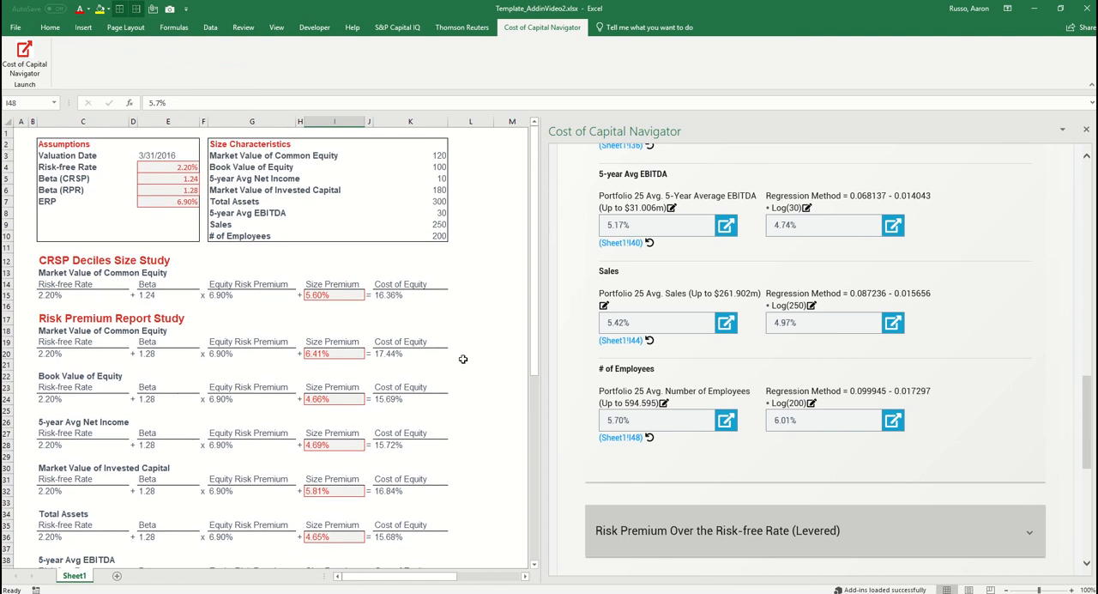
{"action": "scroll", "coordinate": [474, 402], "scroll_direction": "down", "scroll_amount": 1}
{"action": "scroll", "coordinate": [474, 402], "scroll_direction": "down", "scroll_amount": 5}
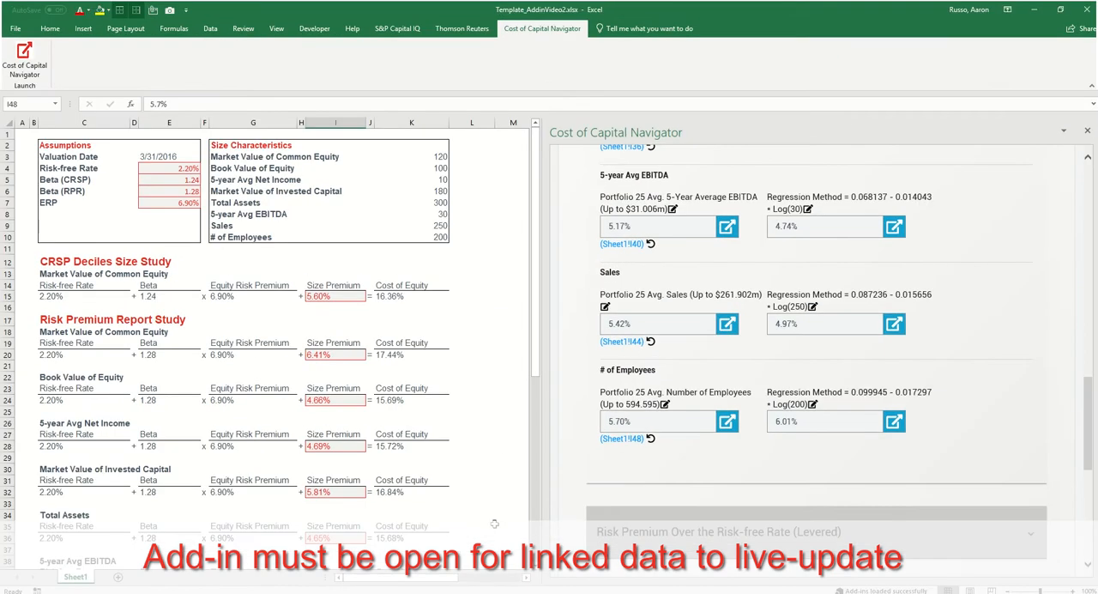
{"action": "scroll", "coordinate": [607, 340], "scroll_direction": "up", "scroll_amount": 10}
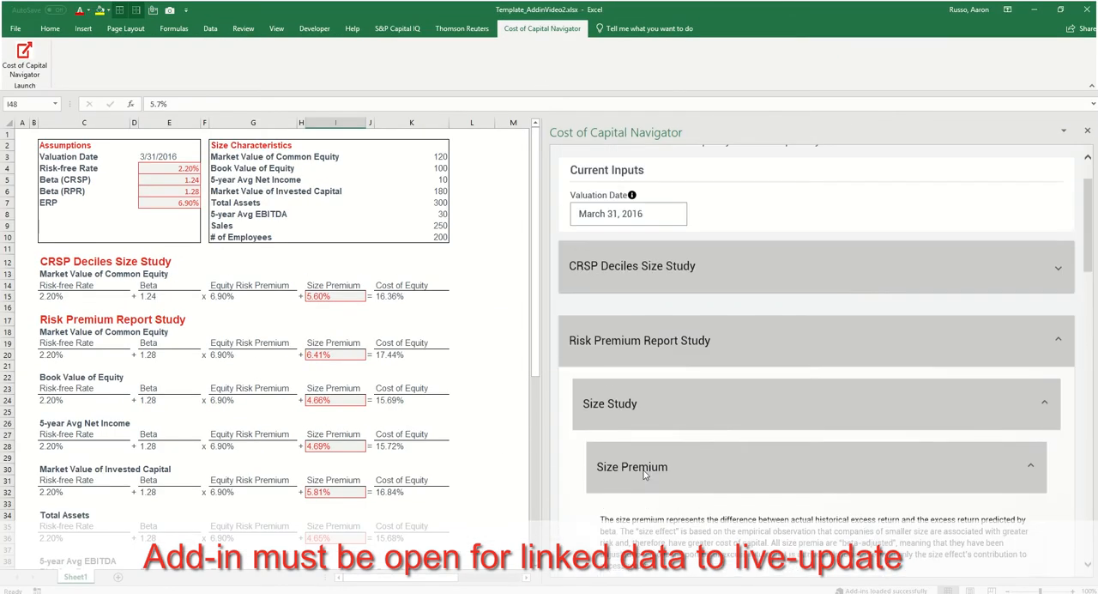
{"action": "left_click", "coordinate": [592, 166]}
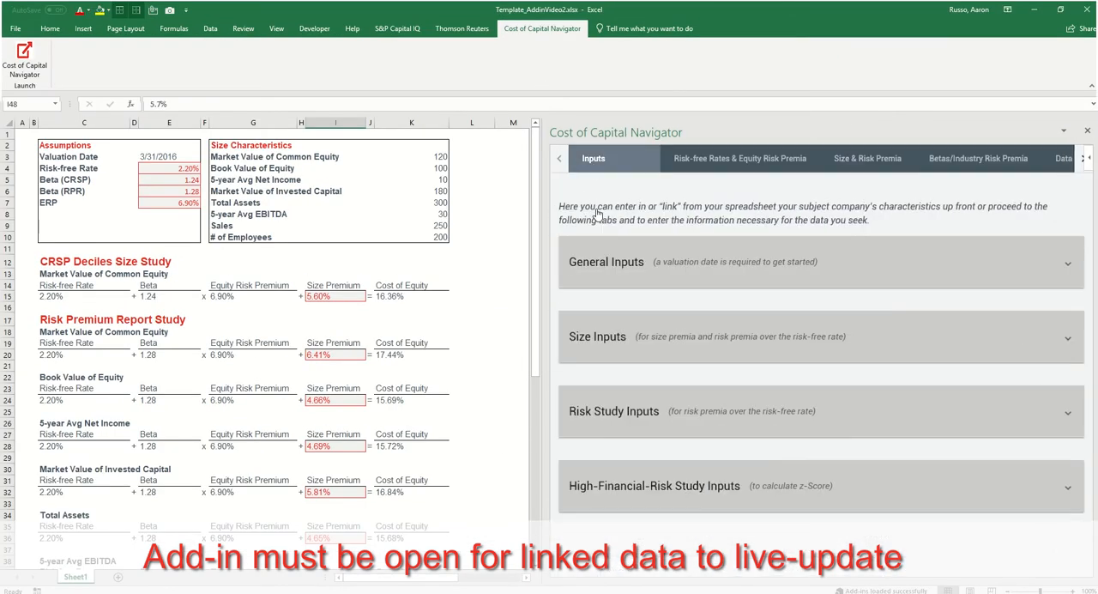
{"action": "left_click", "coordinate": [613, 275]}
{"action": "left_click", "coordinate": [647, 370]}
{"action": "left_click", "coordinate": [720, 391]}
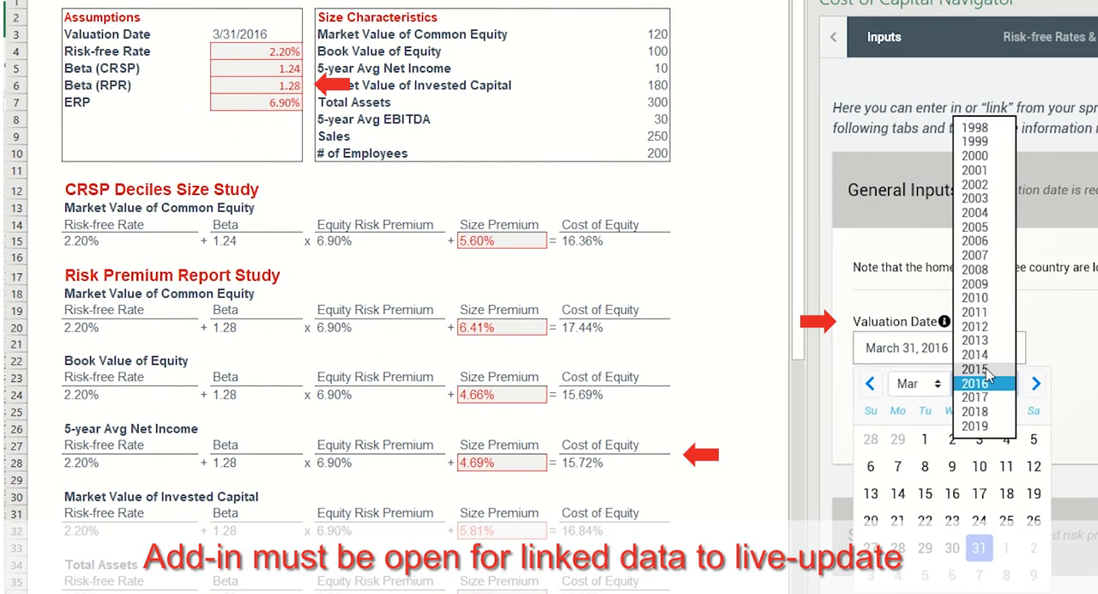
{"action": "left_click", "coordinate": [723, 380]}
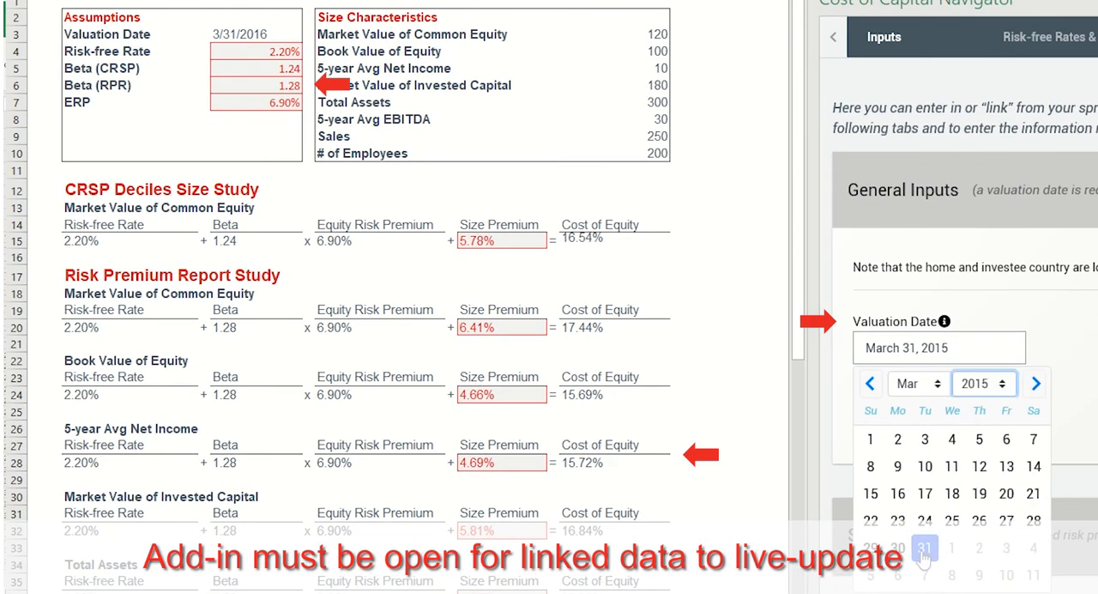
{"action": "left_click", "coordinate": [924, 550]}
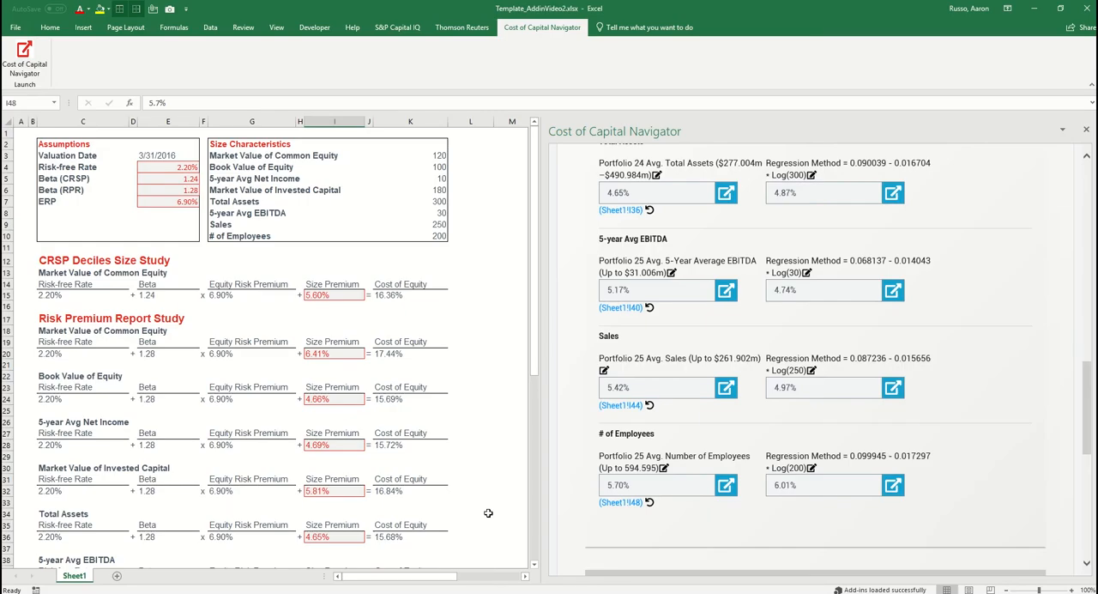
Open the Data Summary and generate the summary of exported Risk-free Rates & Equity Risk Premia
{"action": "scroll", "coordinate": [872, 444], "scroll_direction": "up", "scroll_amount": 8}
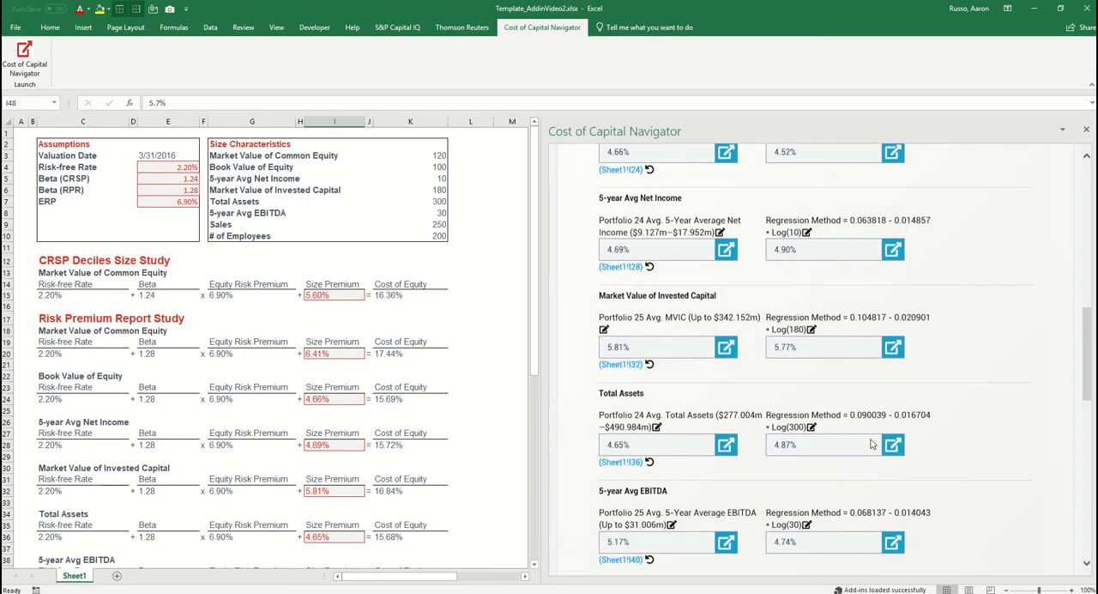
{"action": "scroll", "coordinate": [872, 444], "scroll_direction": "up", "scroll_amount": 5}
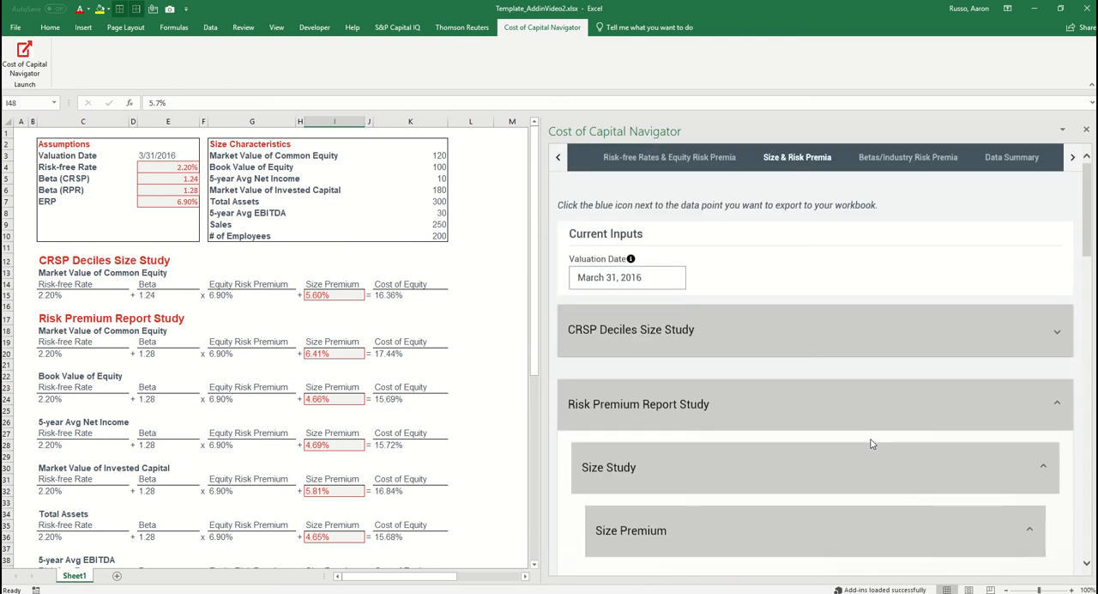
{"action": "left_click", "coordinate": [1021, 157]}
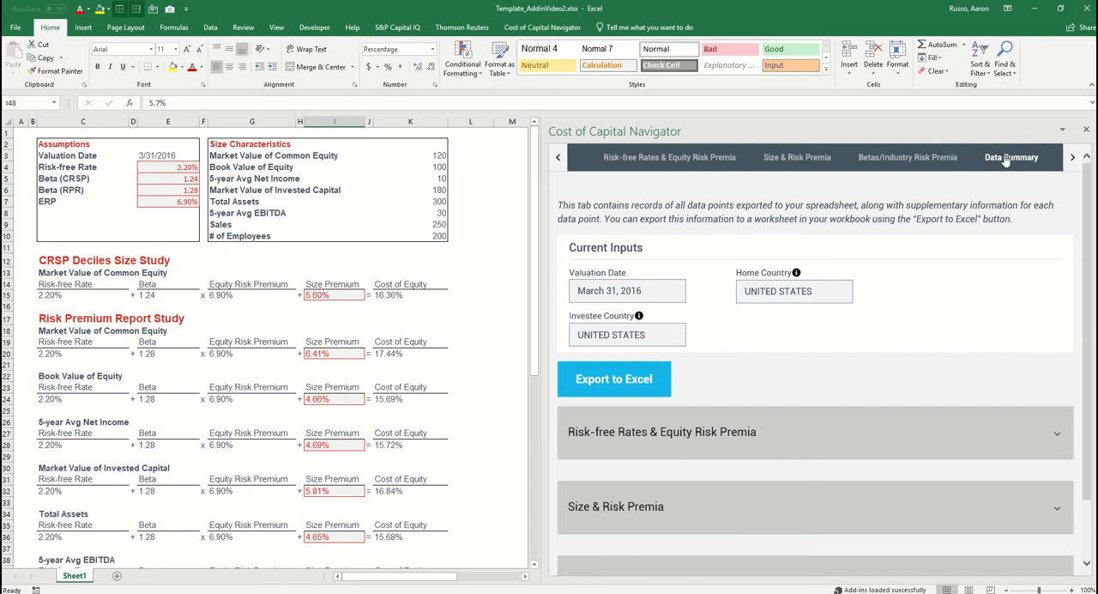
{"action": "left_click", "coordinate": [833, 434]}
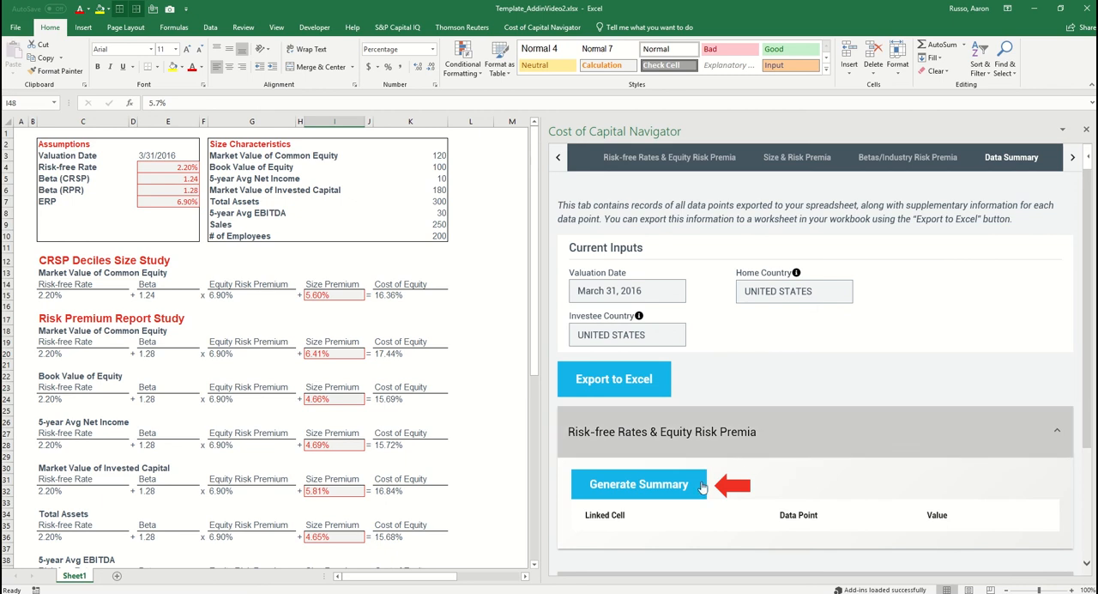
{"action": "left_click", "coordinate": [643, 484]}
Generate the Data Summary for the exported Size & Risk Premia
{"action": "scroll", "coordinate": [819, 365], "scroll_direction": "down", "scroll_amount": 3}
{"action": "left_click", "coordinate": [798, 444]}
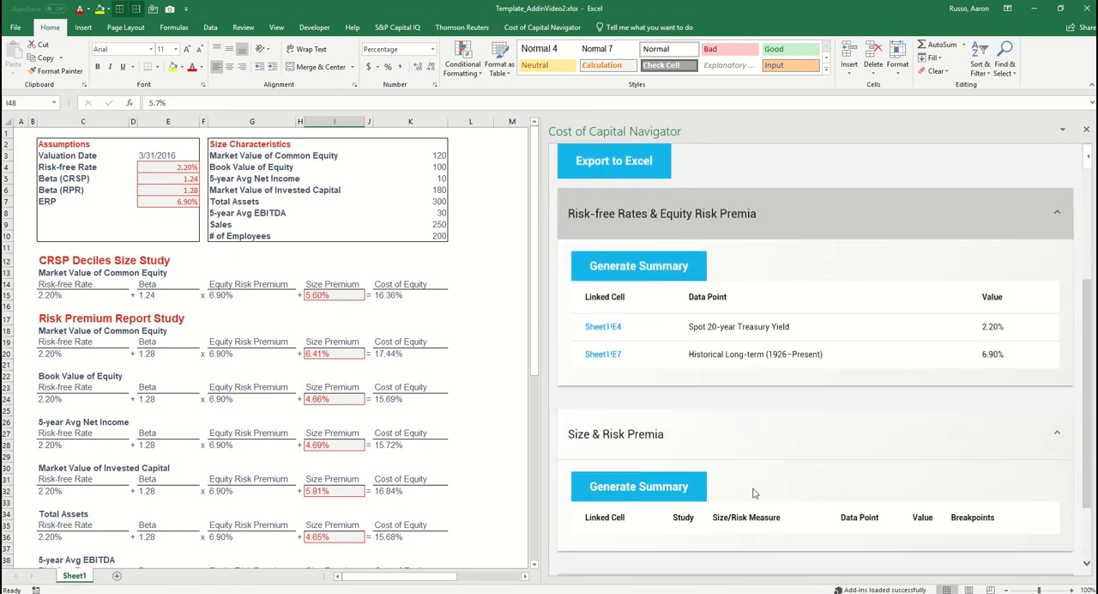
{"action": "left_click", "coordinate": [651, 482]}
Generate the Data Summary for the exported Betas/Industry Risk Premia
{"action": "scroll", "coordinate": [772, 391], "scroll_direction": "down", "scroll_amount": 3}
{"action": "scroll", "coordinate": [770, 390], "scroll_direction": "down", "scroll_amount": 2}
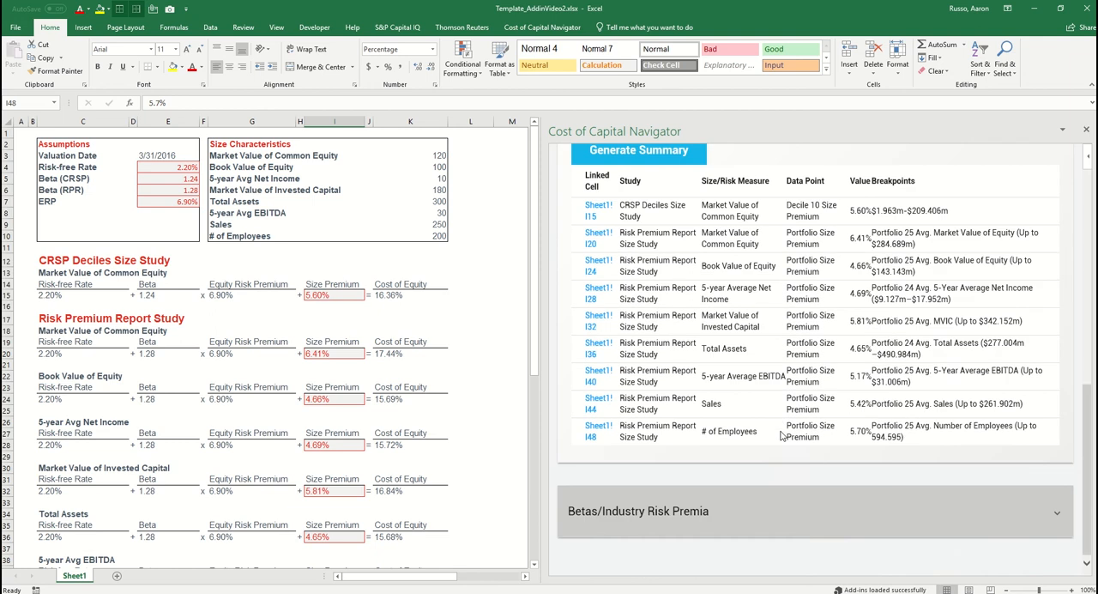
{"action": "left_click", "coordinate": [726, 510]}
{"action": "scroll", "coordinate": [759, 455], "scroll_direction": "down", "scroll_amount": 1}
{"action": "scroll", "coordinate": [759, 454], "scroll_direction": "down", "scroll_amount": 2}
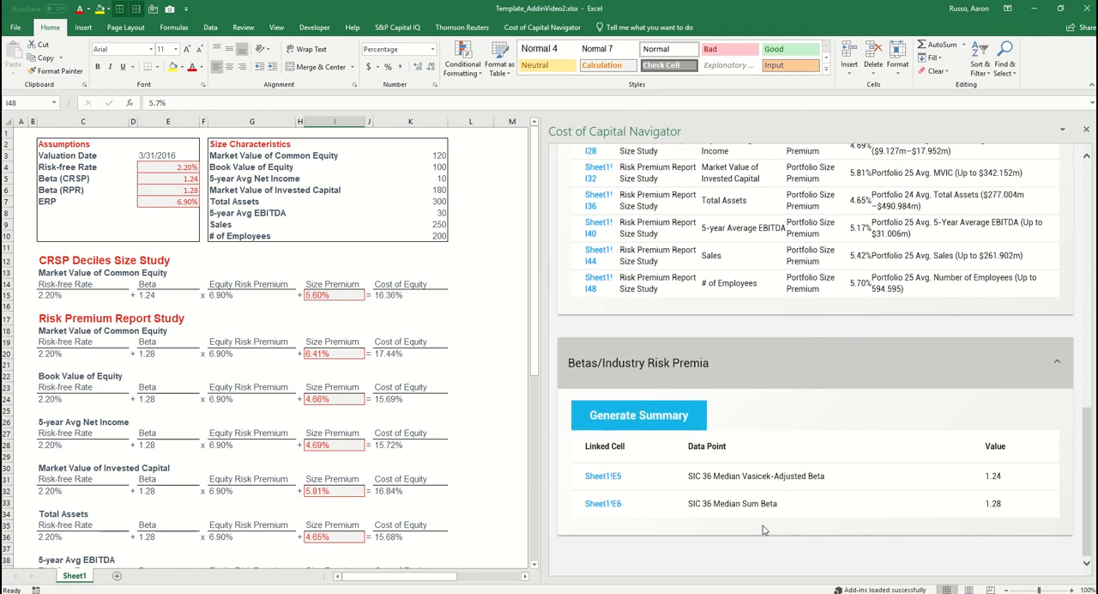
Export the complete data summary to a worksheet in the workbook
{"action": "scroll", "coordinate": [763, 525], "scroll_direction": "up", "scroll_amount": 10}
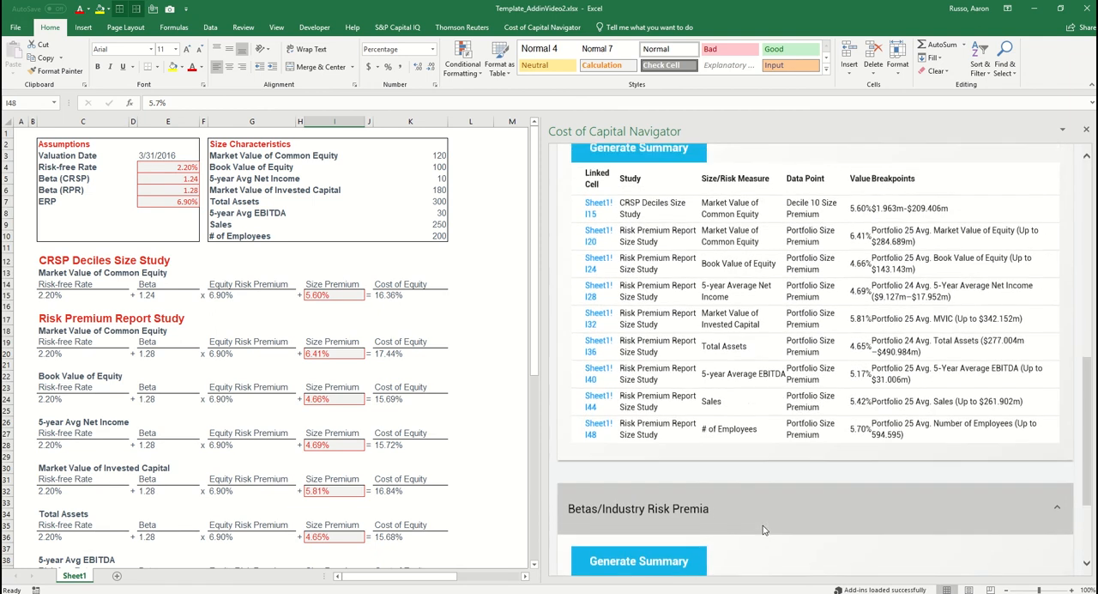
{"action": "scroll", "coordinate": [763, 530], "scroll_direction": "up", "scroll_amount": 3}
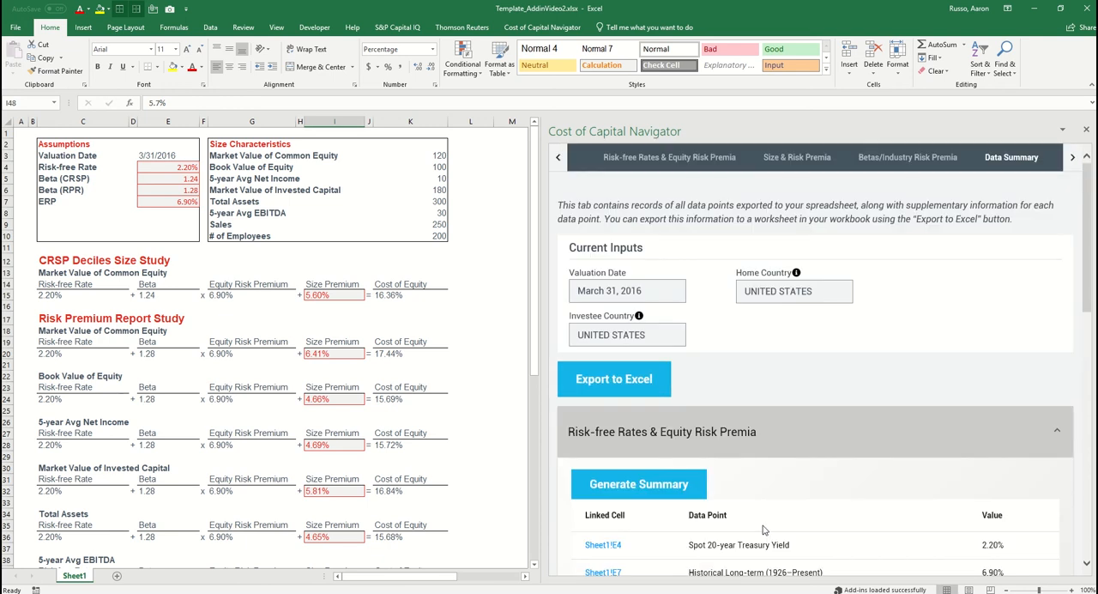
{"action": "left_click", "coordinate": [634, 382]}
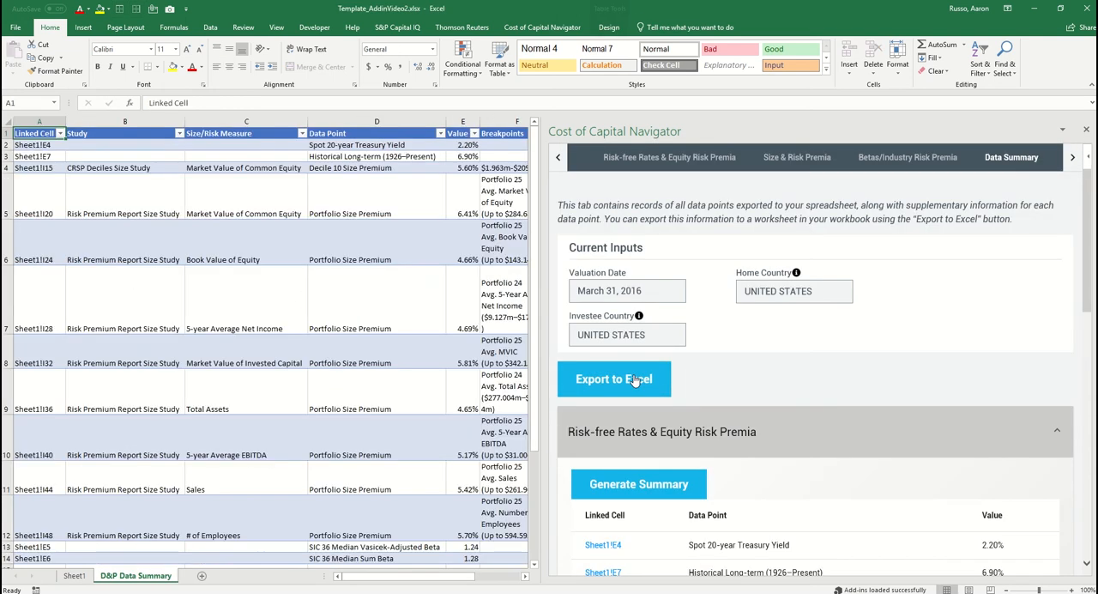